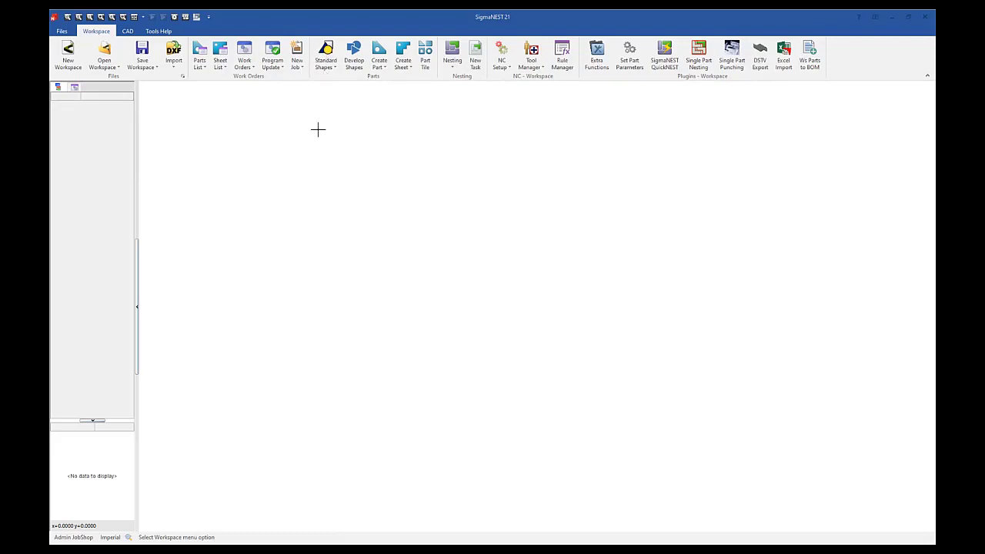
{"action": "left_click", "coordinate": [325, 52]}
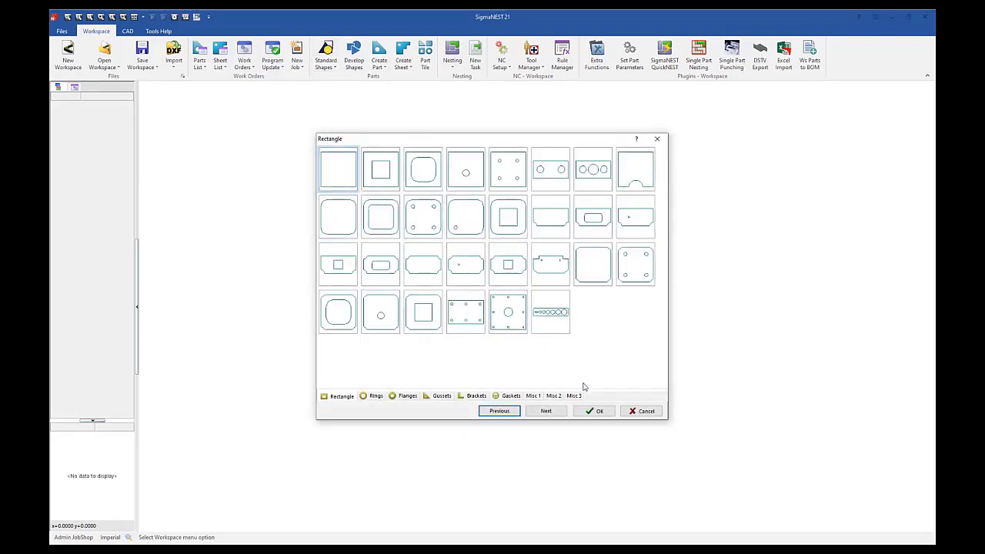
{"action": "left_click", "coordinate": [589, 410]}
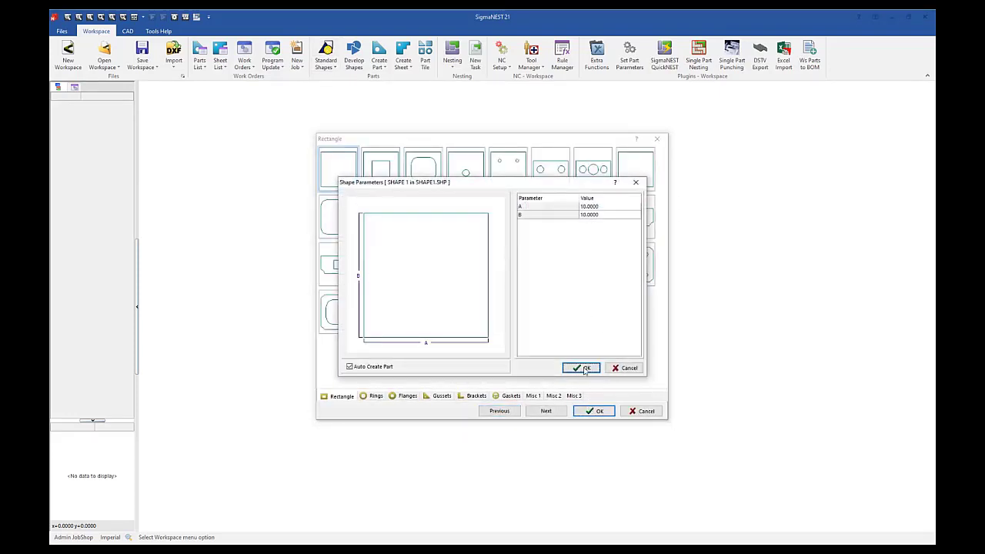
{"action": "left_click", "coordinate": [585, 368]}
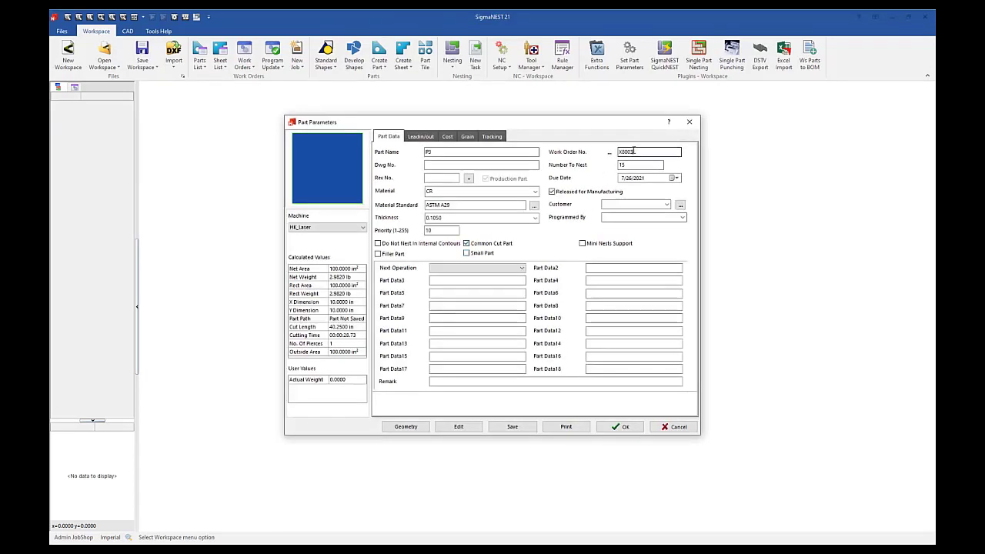
{"action": "left_click_drag", "start_coordinate": [635, 152], "coordinate": [615, 152]}
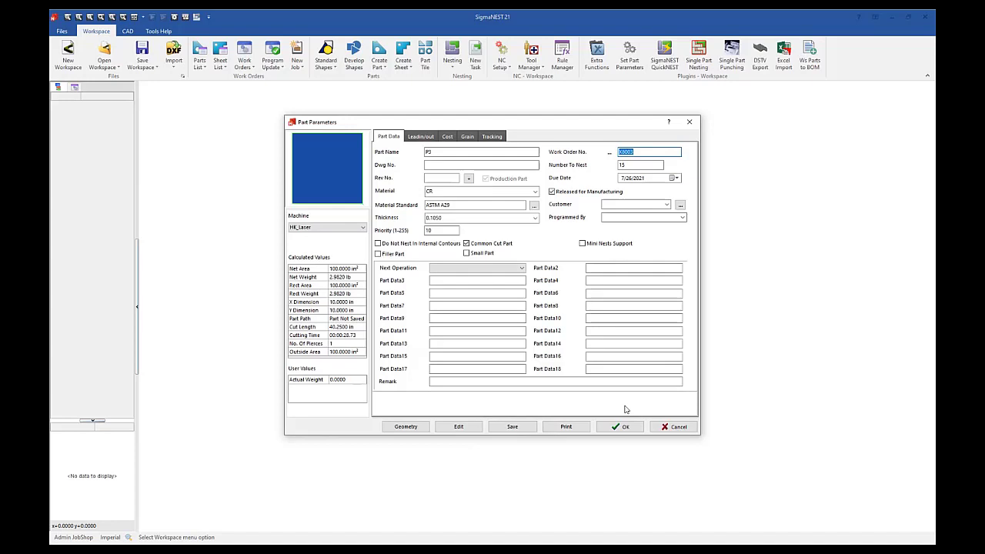
{"action": "left_click", "coordinate": [666, 425]}
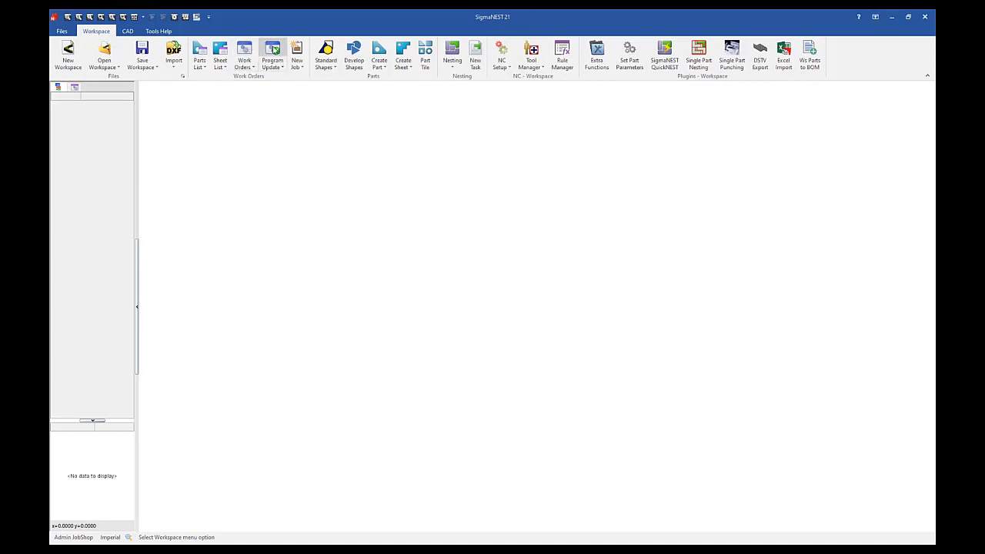
Step: Create a new work order named TEST in the work order list
{"action": "left_click", "coordinate": [244, 50]}
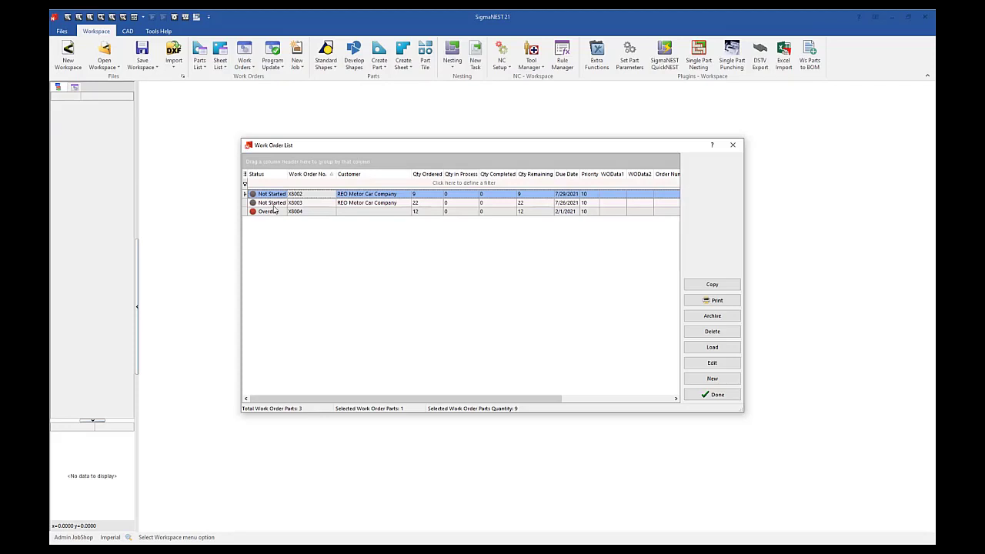
{"action": "left_click", "coordinate": [564, 213]}
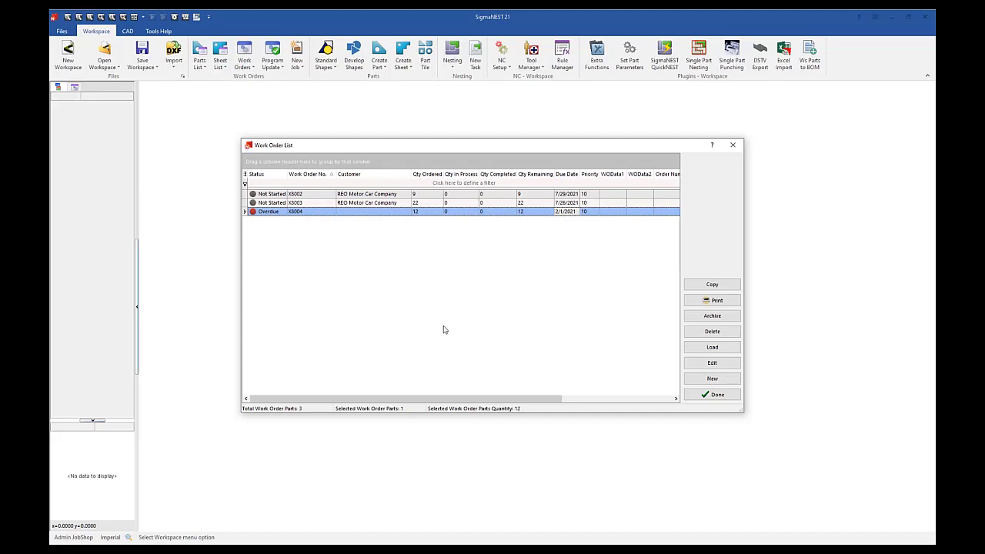
{"action": "left_click", "coordinate": [703, 379]}
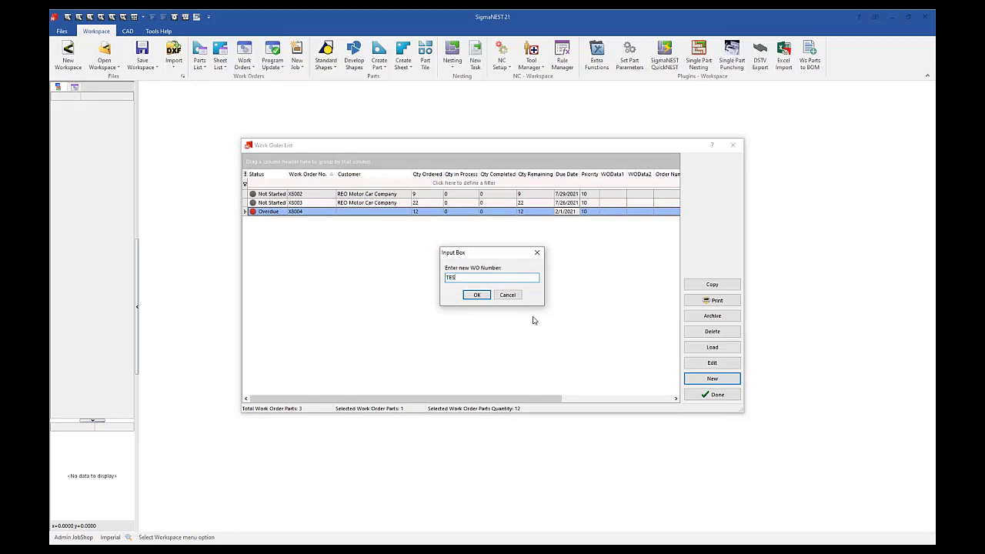
{"action": "left_click", "coordinate": [477, 296]}
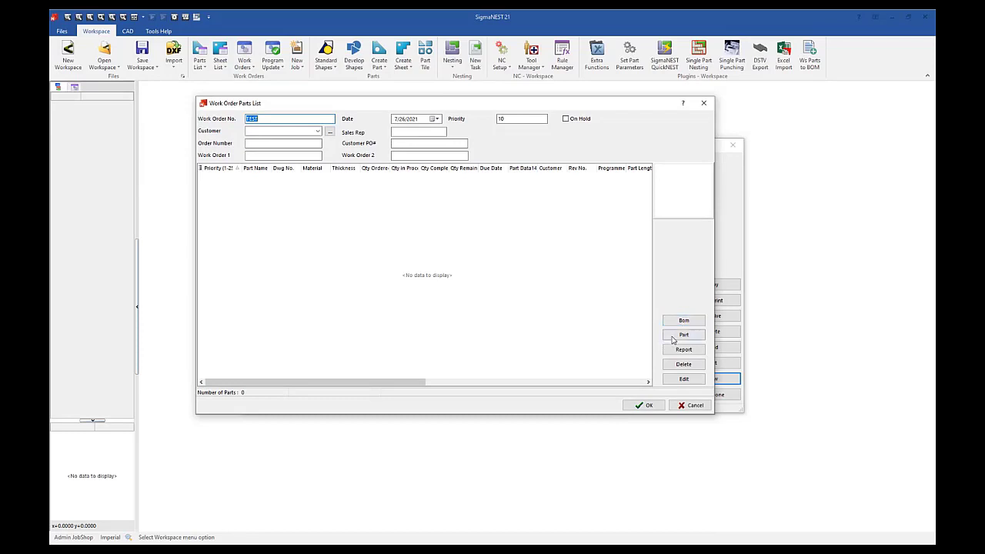
Step: Filter the parts list to MS material, add parts LP-171775, LP-171776 and LP-171783 to the TEST work order, and save it
{"action": "left_click", "coordinate": [683, 335]}
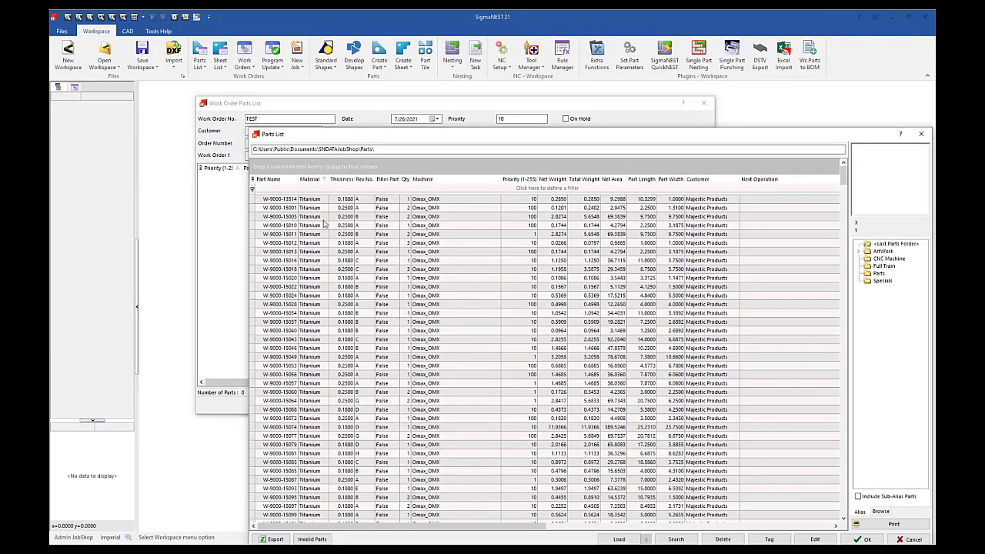
{"action": "left_click", "coordinate": [325, 180]}
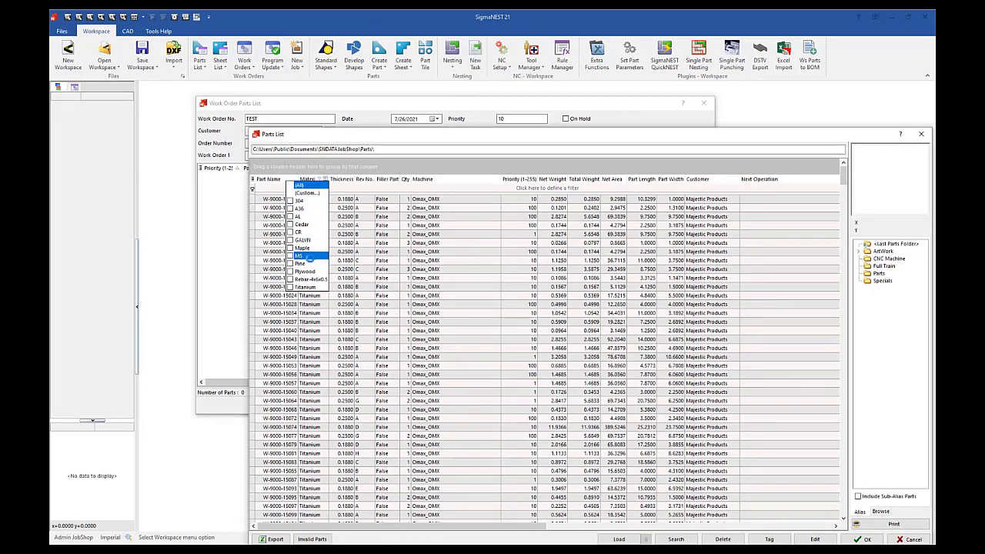
{"action": "left_click", "coordinate": [310, 257]}
{"action": "left_click_drag", "start_coordinate": [348, 200], "coordinate": [349, 219]}
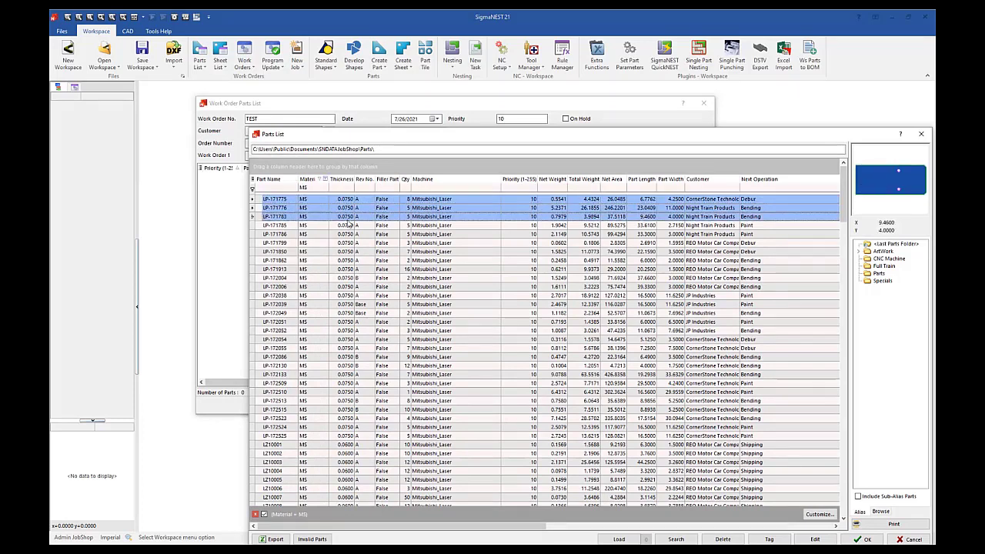
{"action": "left_click", "coordinate": [864, 539]}
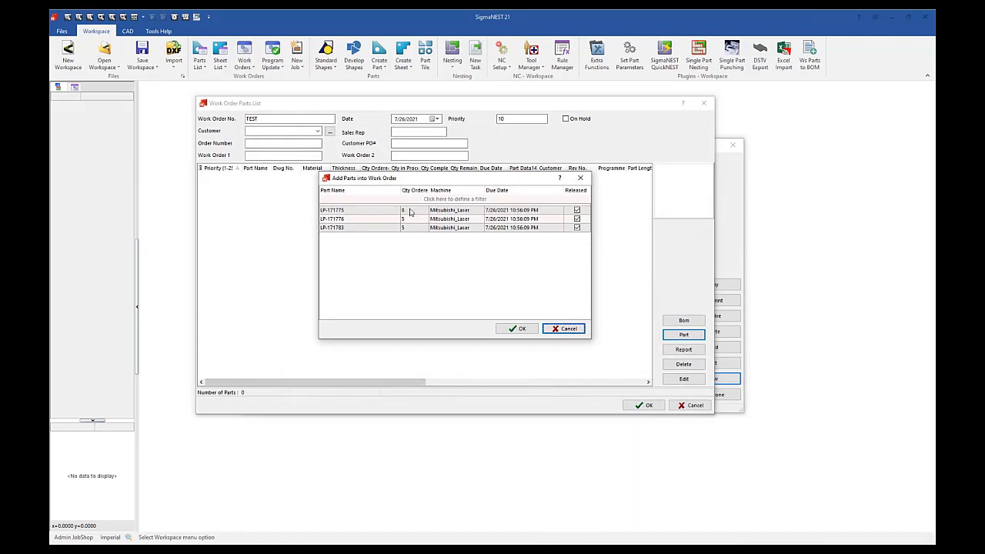
{"action": "left_click", "coordinate": [511, 329]}
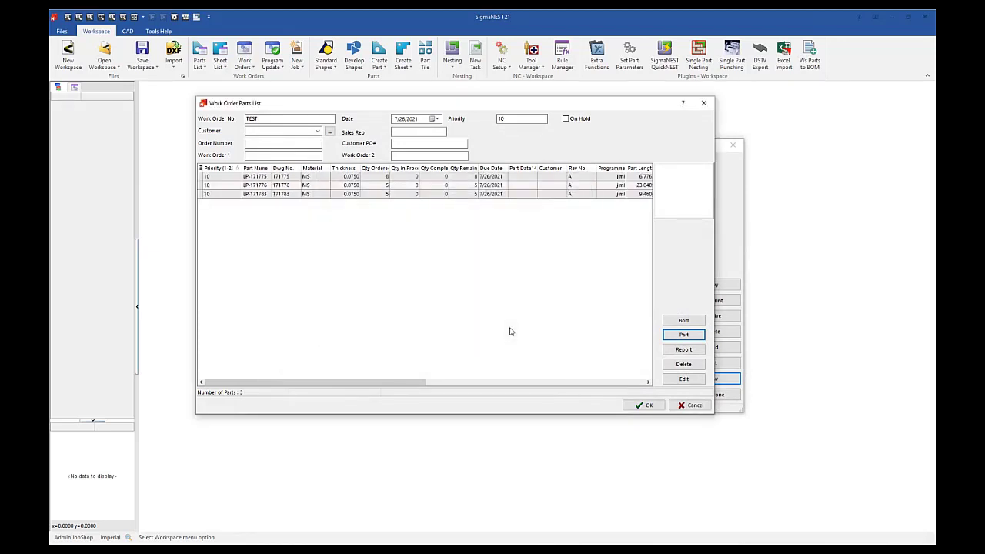
{"action": "left_click", "coordinate": [645, 405]}
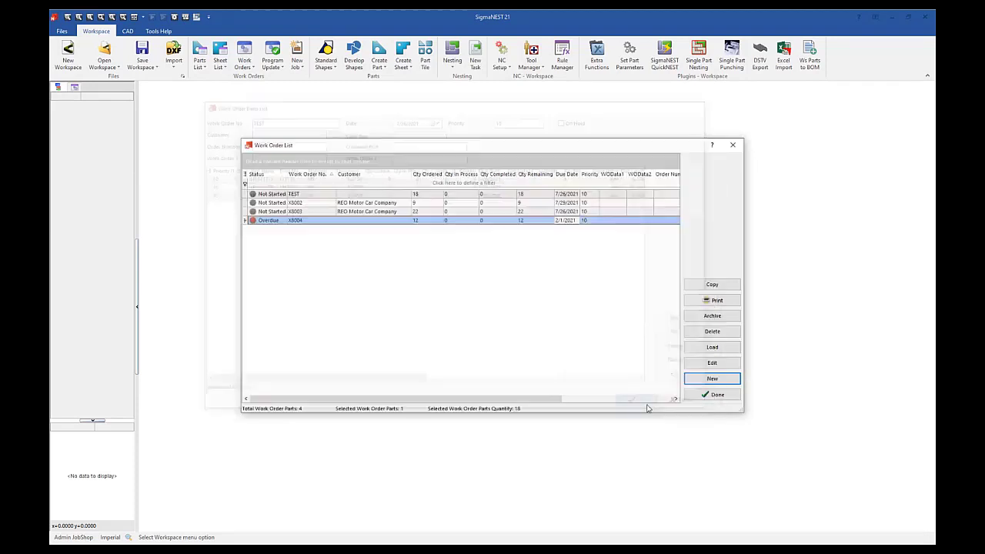
Step: Delete the TEST work order and close the work order list
{"action": "left_click", "coordinate": [297, 195]}
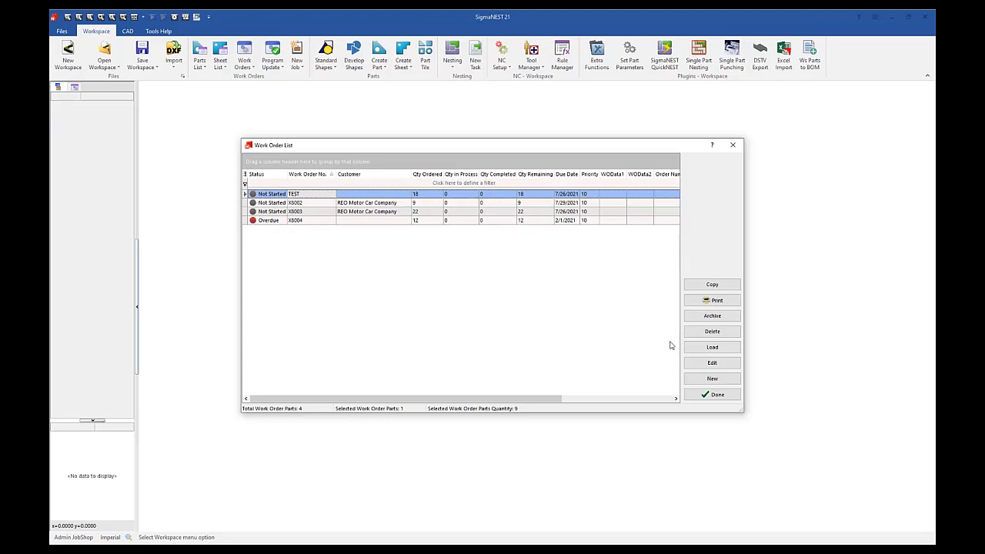
{"action": "left_click", "coordinate": [697, 333]}
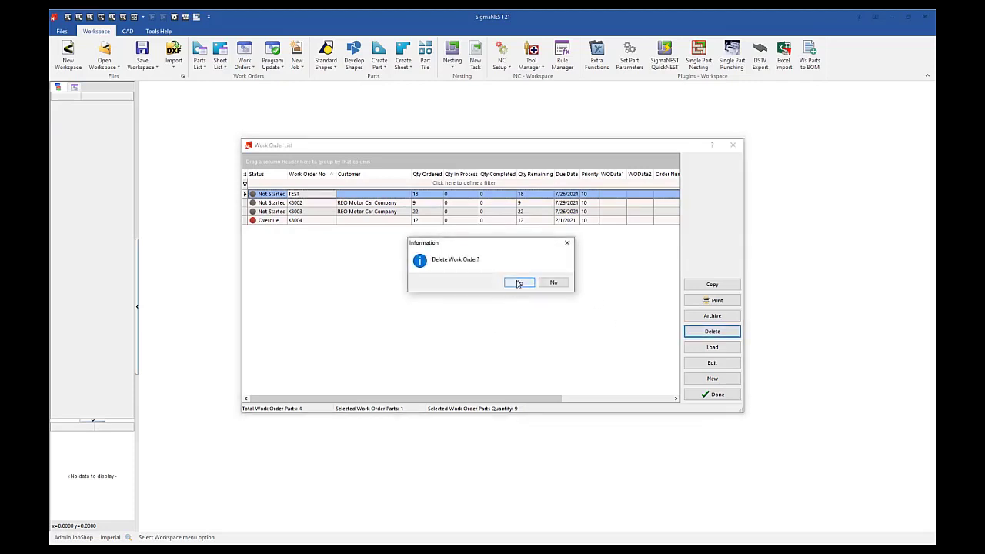
{"action": "left_click", "coordinate": [519, 283]}
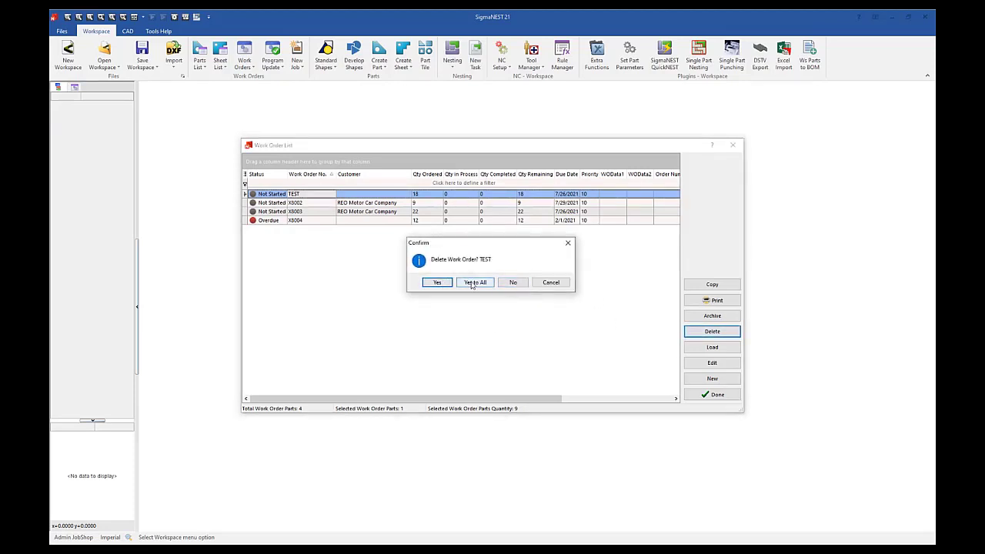
{"action": "left_click", "coordinate": [437, 282]}
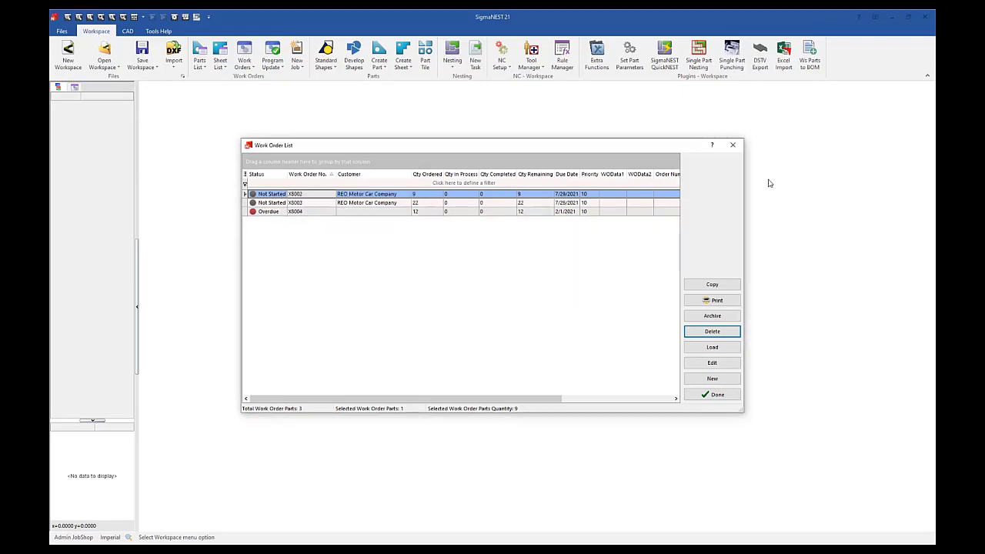
{"action": "left_click", "coordinate": [709, 396]}
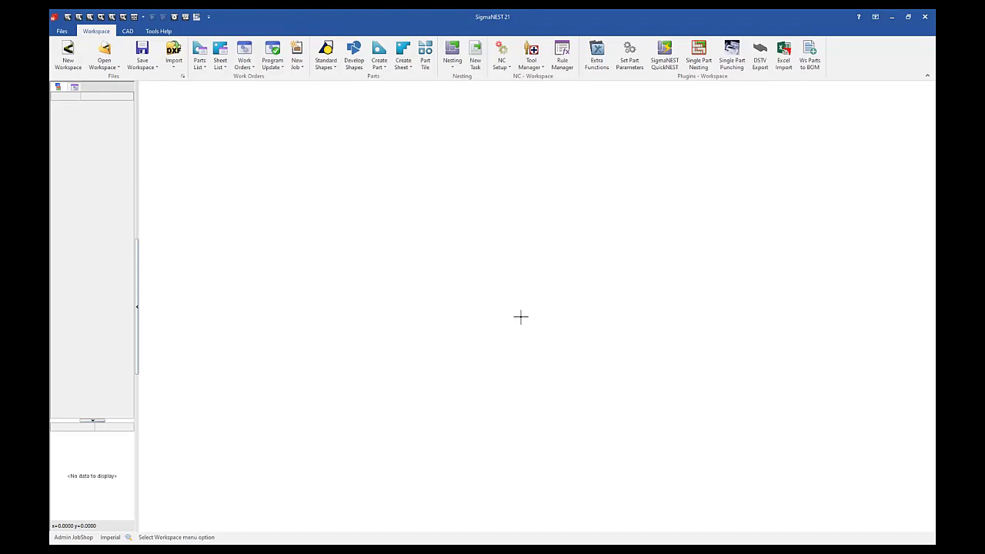
Step: Examine the parts contained in each of the two REO Motor Car Company work orders
{"action": "left_click", "coordinate": [242, 62]}
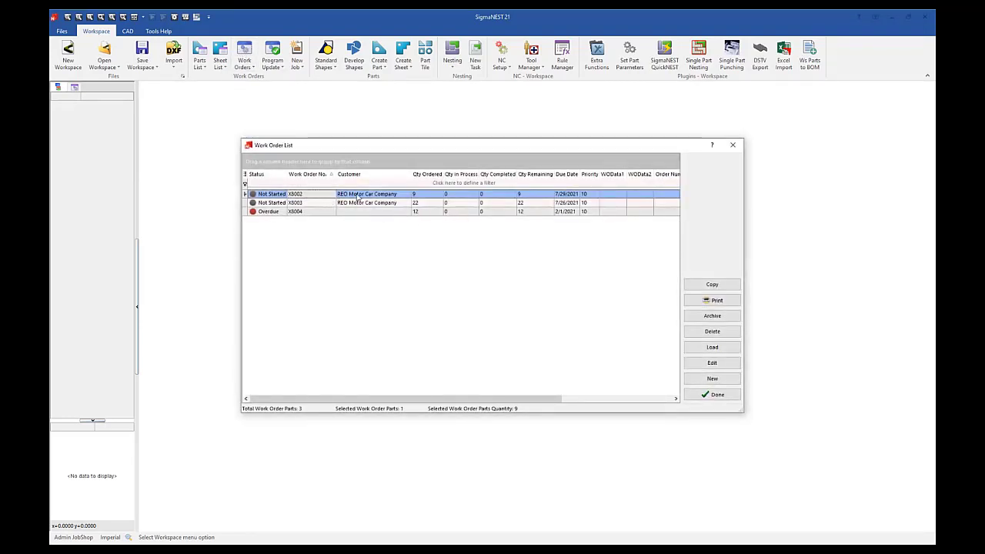
{"action": "left_click", "coordinate": [359, 203], "text": "ctrl"}
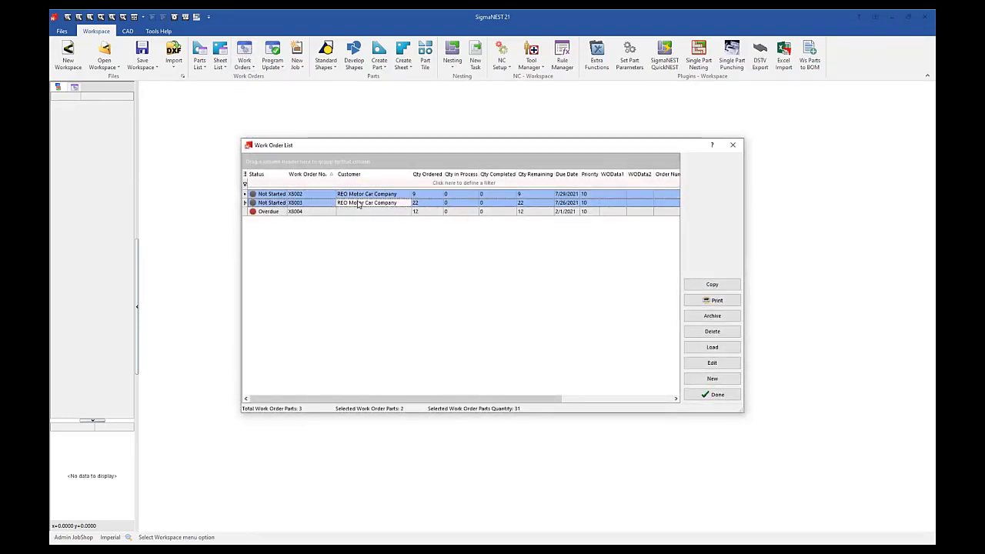
{"action": "double_click", "coordinate": [428, 205]}
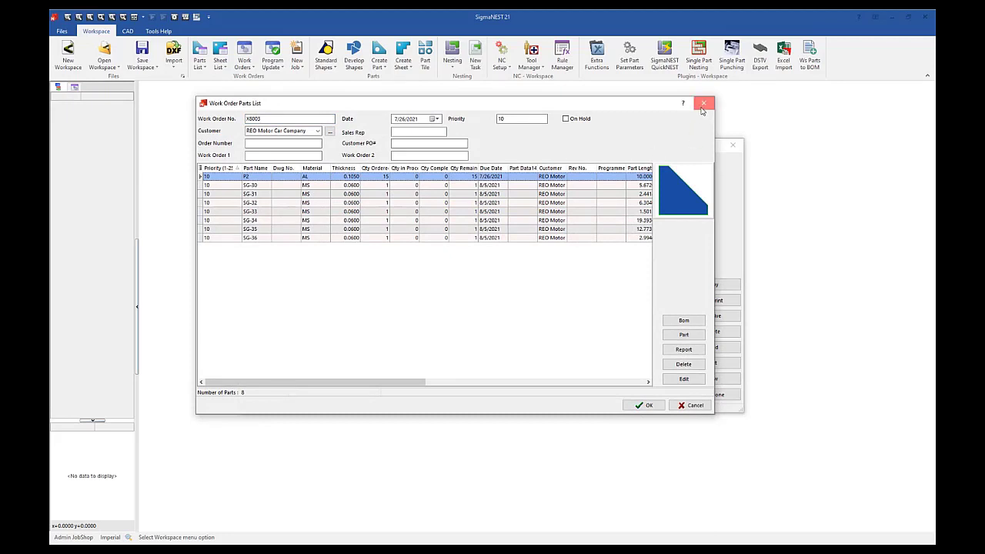
{"action": "left_click", "coordinate": [702, 103]}
{"action": "double_click", "coordinate": [350, 194]}
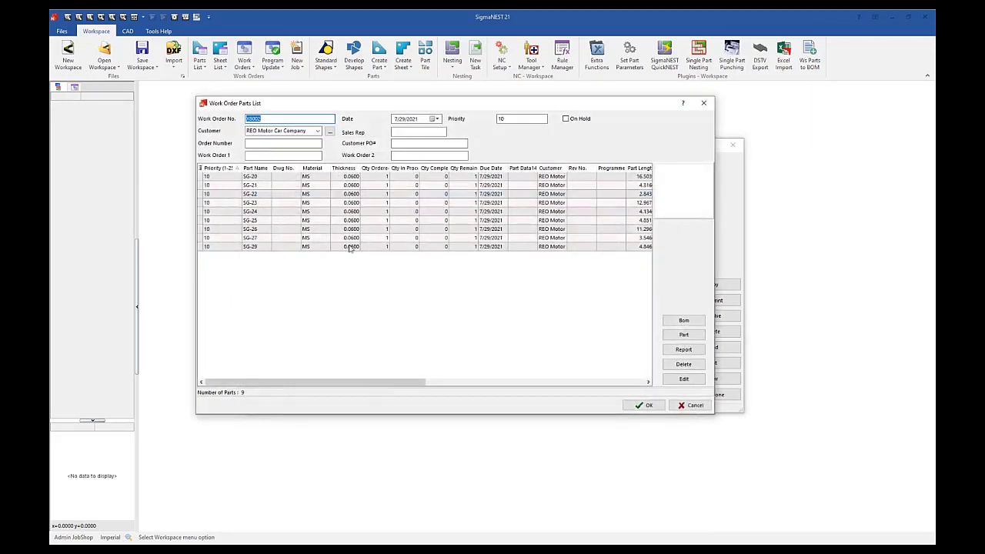
{"action": "left_click", "coordinate": [704, 104]}
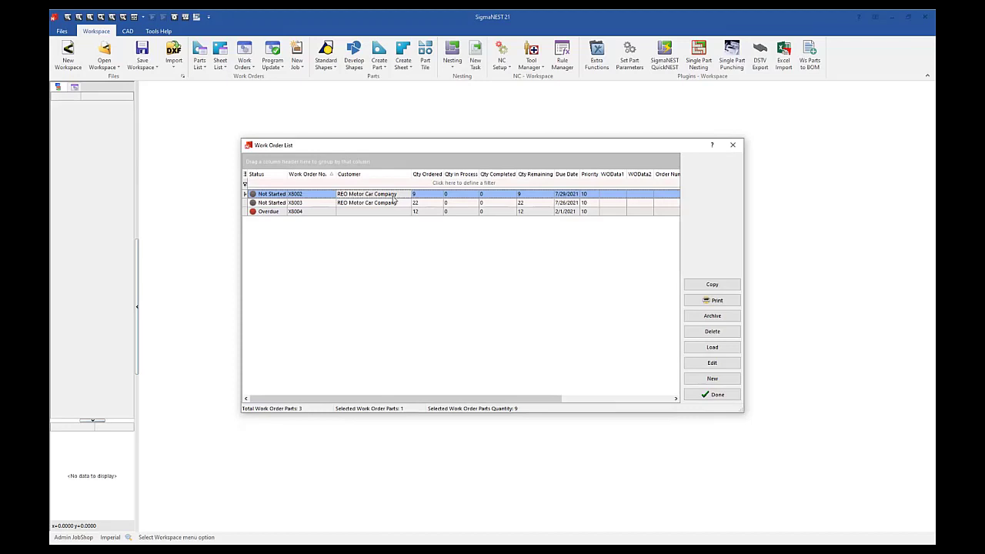
Step: Load both REO Motor Car Company work orders into the workspace and check the loaded part SG-20
{"action": "left_click", "coordinate": [389, 205], "text": "ctrl"}
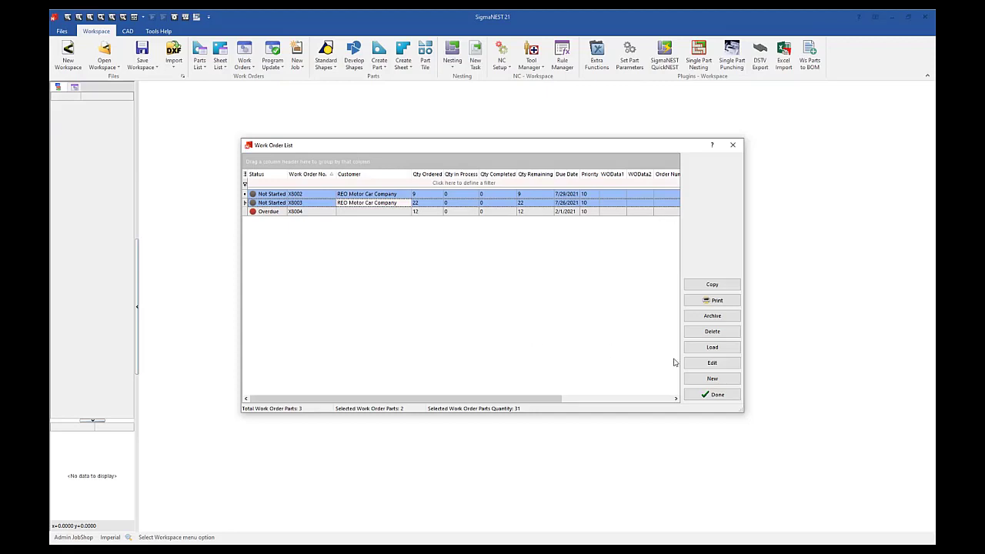
{"action": "left_click", "coordinate": [712, 347]}
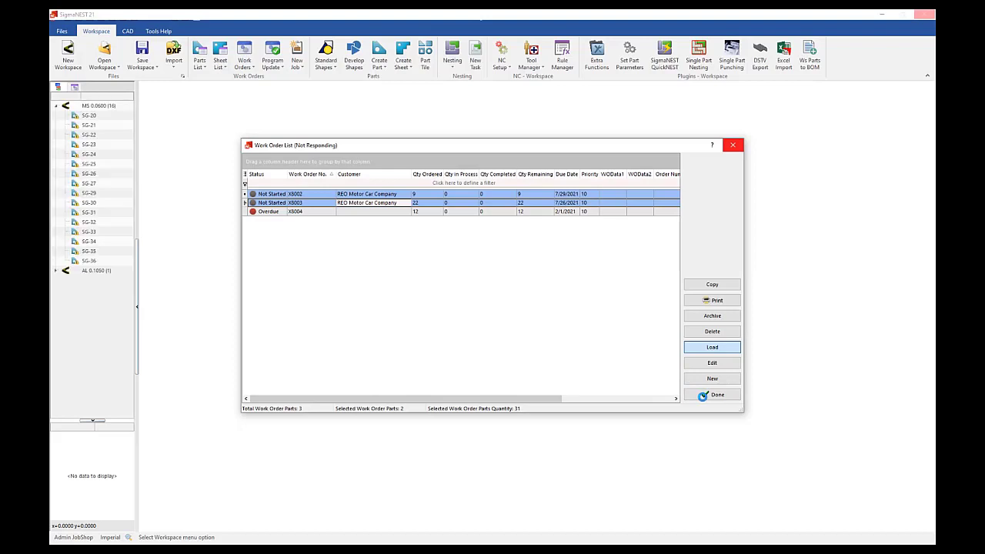
{"action": "left_click", "coordinate": [704, 396]}
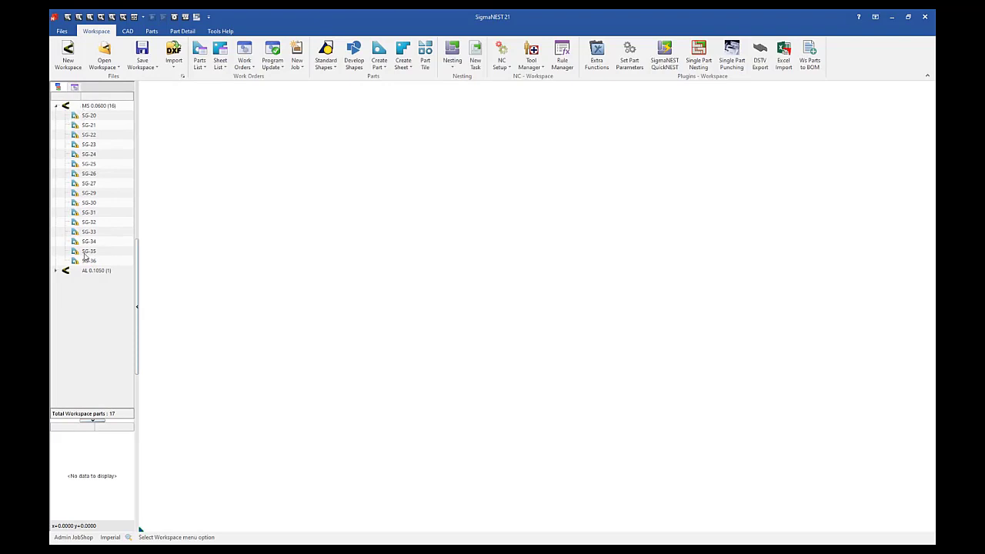
{"action": "left_click", "coordinate": [152, 31]}
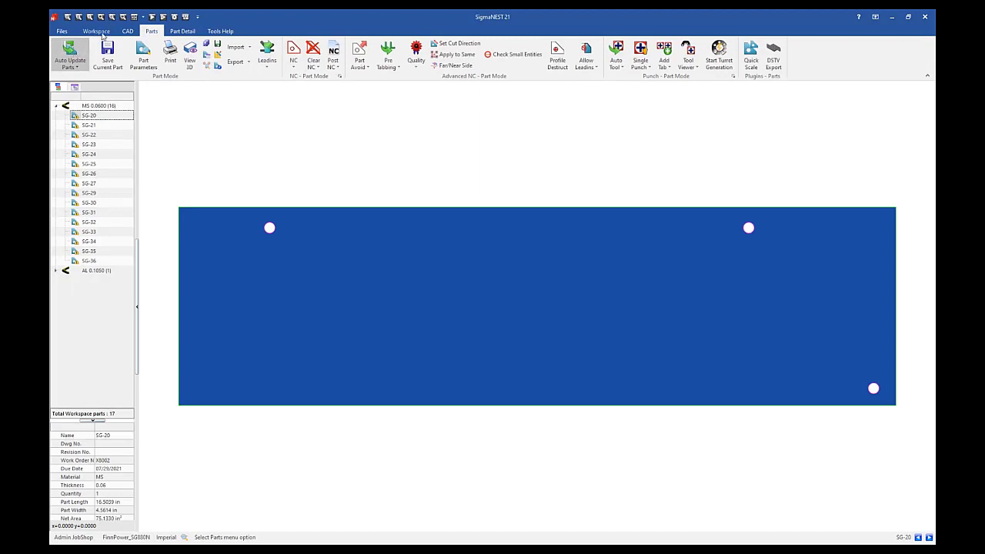
{"action": "left_click", "coordinate": [96, 32]}
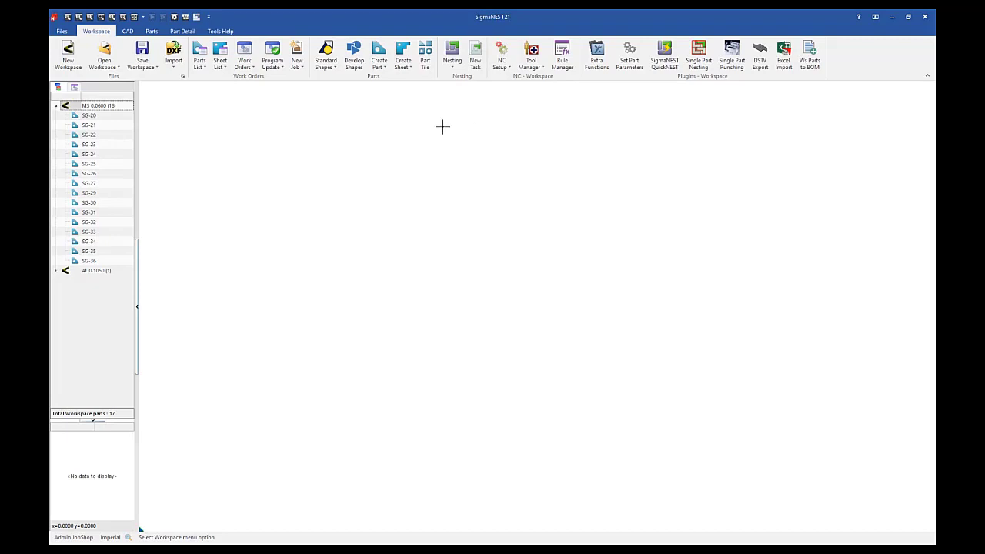
Step: Create a new nesting task containing all the workspace parts made of MS material
{"action": "left_click", "coordinate": [475, 61]}
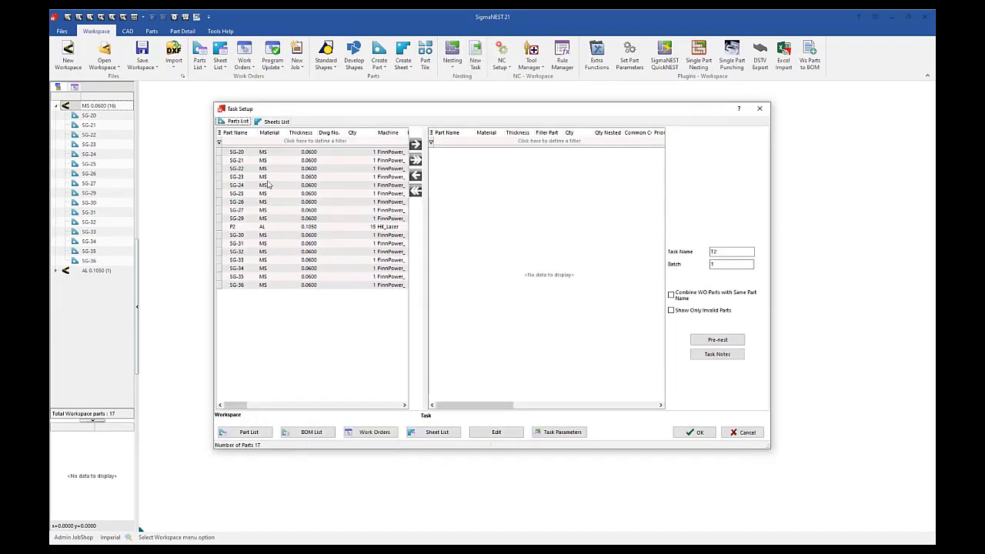
{"action": "left_click", "coordinate": [284, 133]}
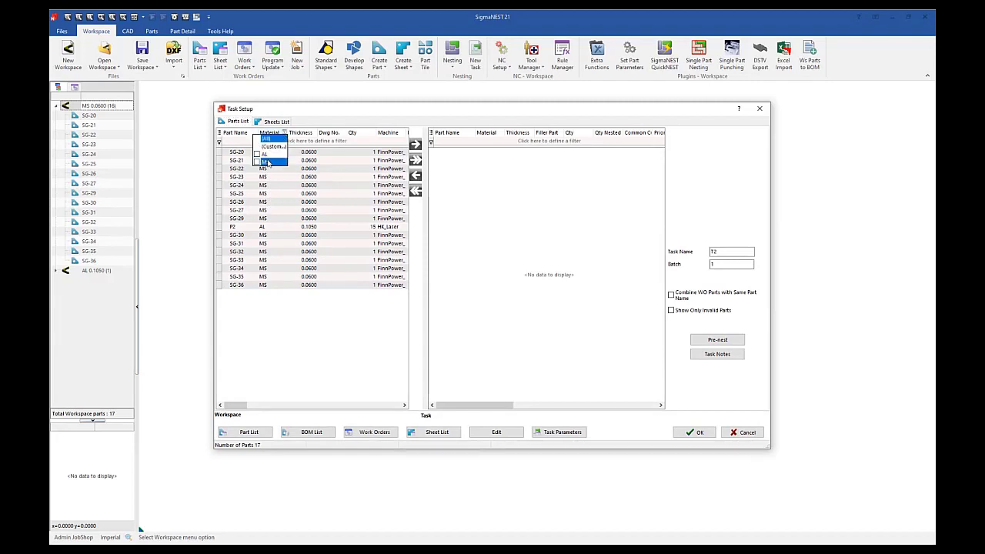
{"action": "left_click", "coordinate": [266, 162]}
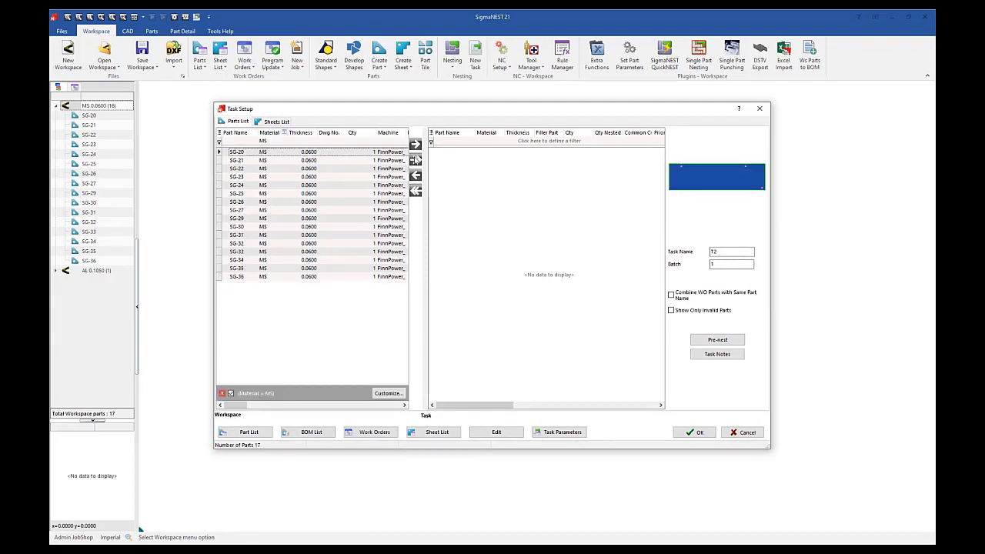
{"action": "left_click", "coordinate": [416, 159]}
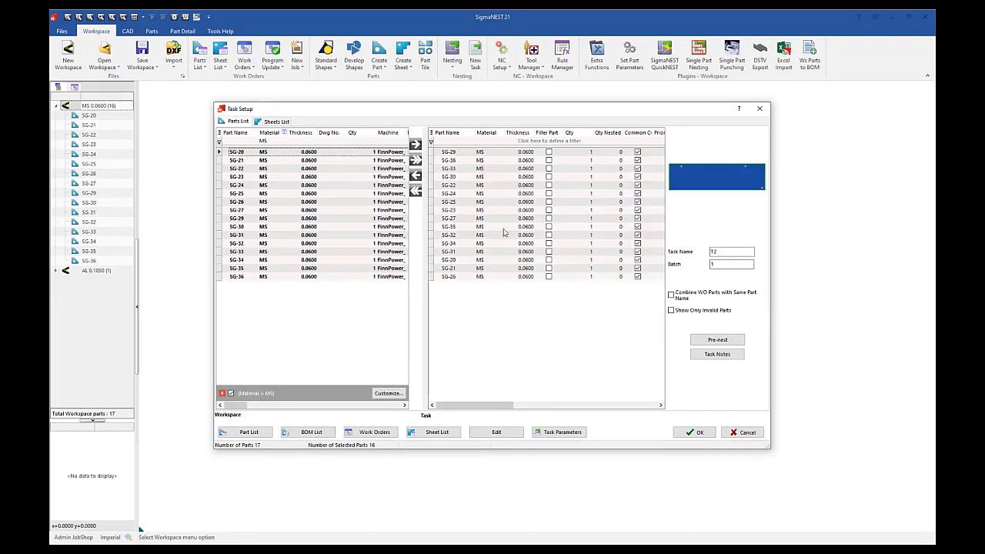
{"action": "left_click", "coordinate": [694, 432]}
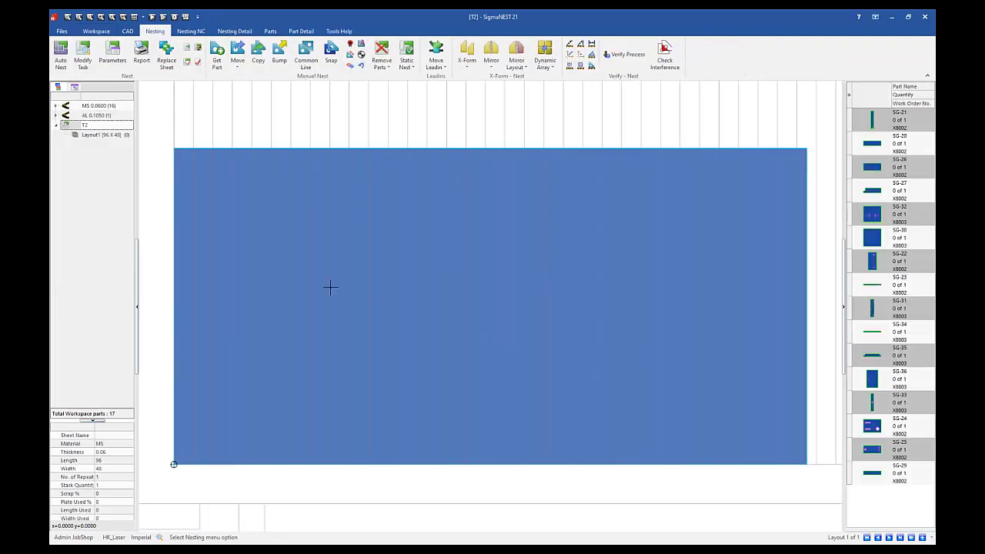
Step: Automatically nest the MS parts on the 96 x 48 sheet and generate the NC cutting paths with the existing Auto NC settings
{"action": "left_click", "coordinate": [57, 51]}
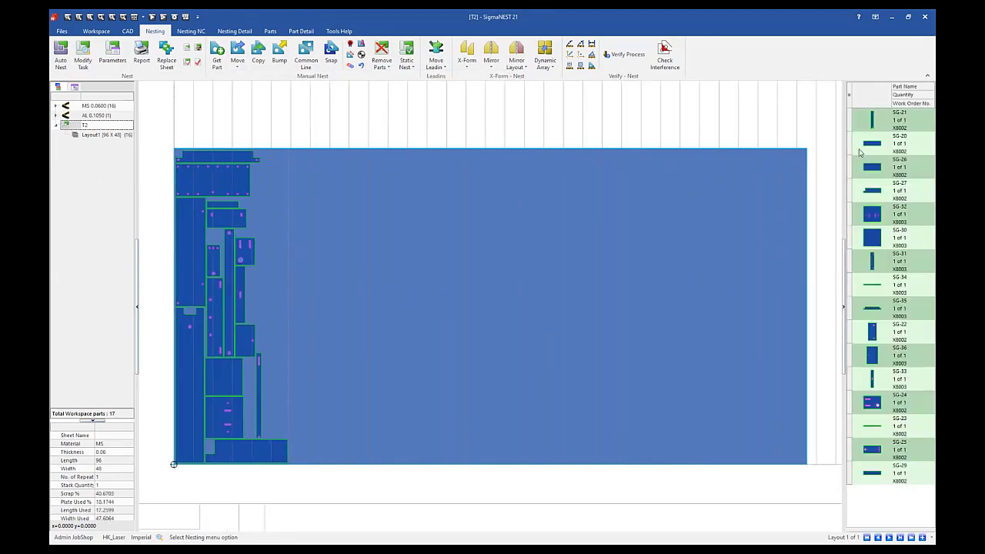
{"action": "left_click", "coordinate": [192, 31]}
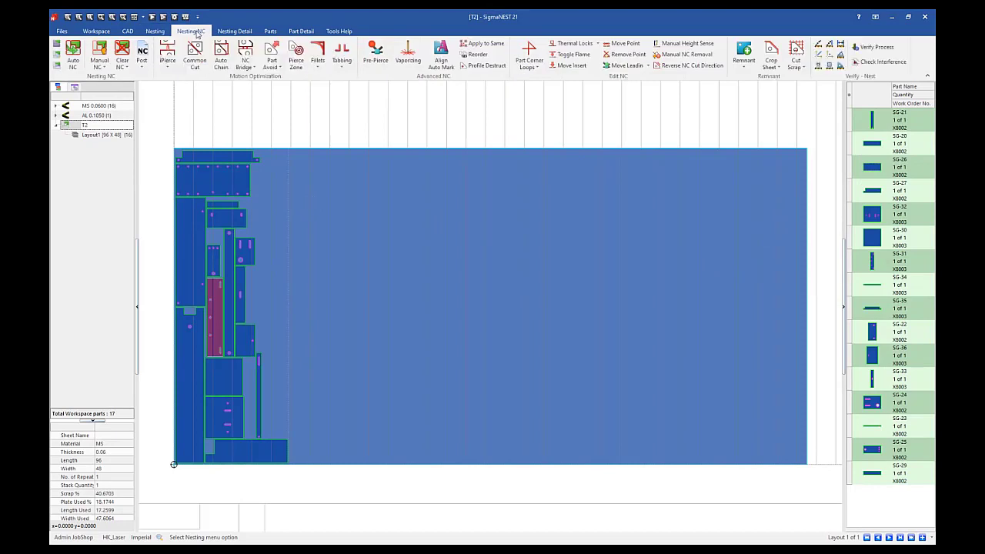
{"action": "left_click", "coordinate": [72, 54]}
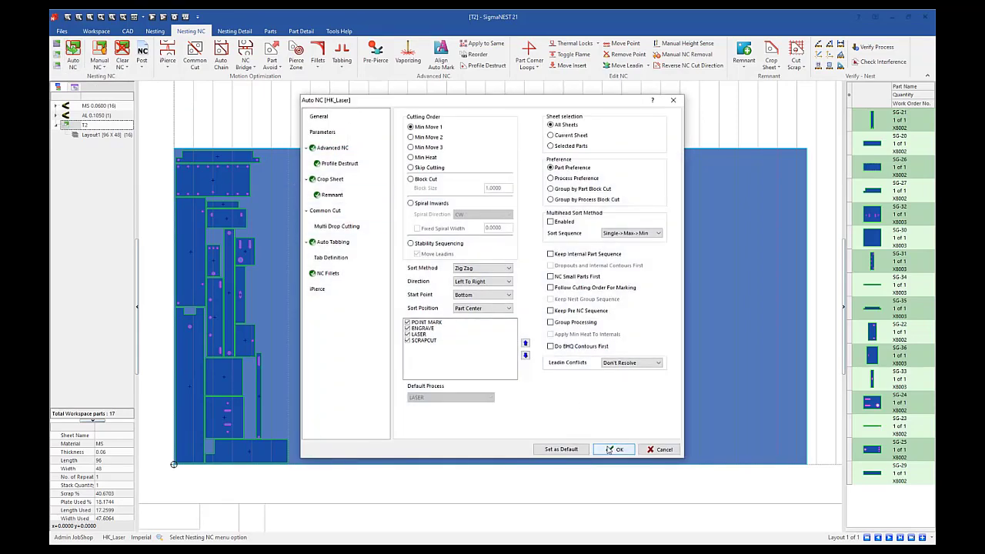
{"action": "left_click", "coordinate": [613, 449]}
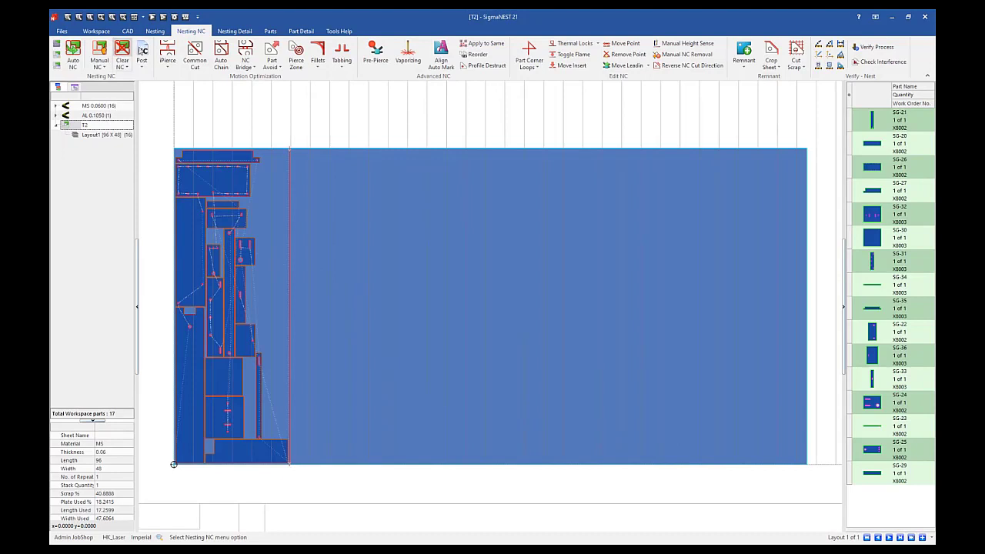
Step: Name the layout's NC program WORKORDER and post it for the HK_Laser machine
{"action": "left_click", "coordinate": [143, 56]}
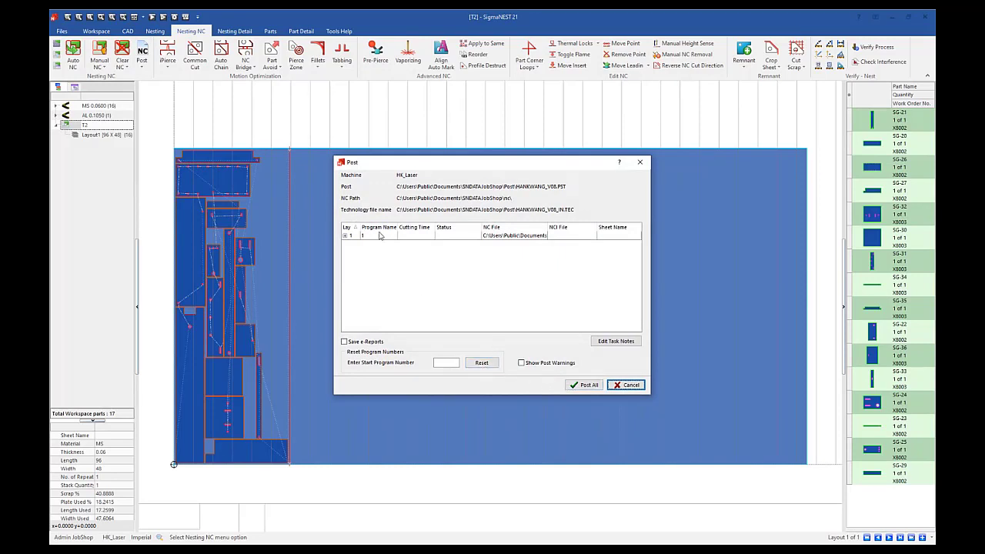
{"action": "left_click", "coordinate": [379, 237]}
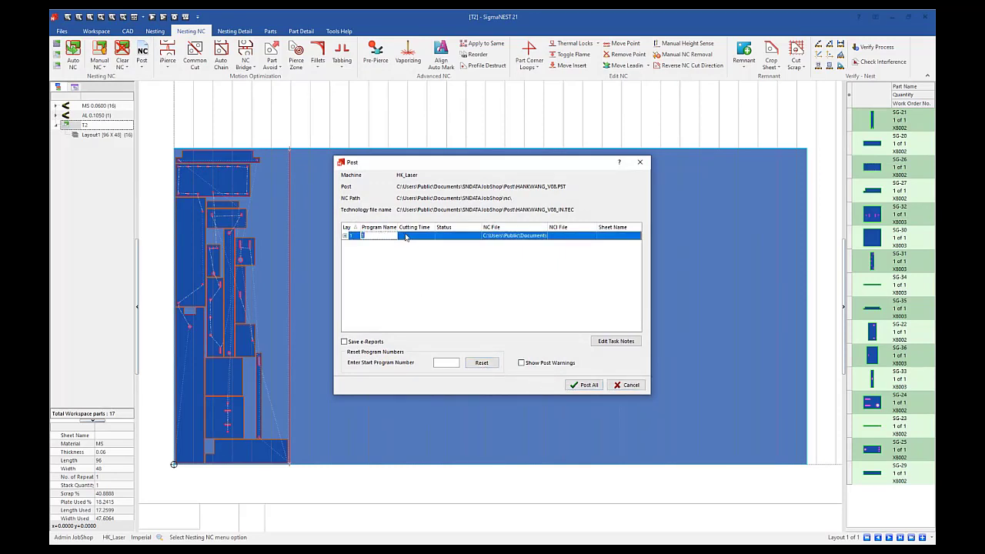
{"action": "type", "text": "WORKORDER"}
{"action": "left_click", "coordinate": [583, 385]}
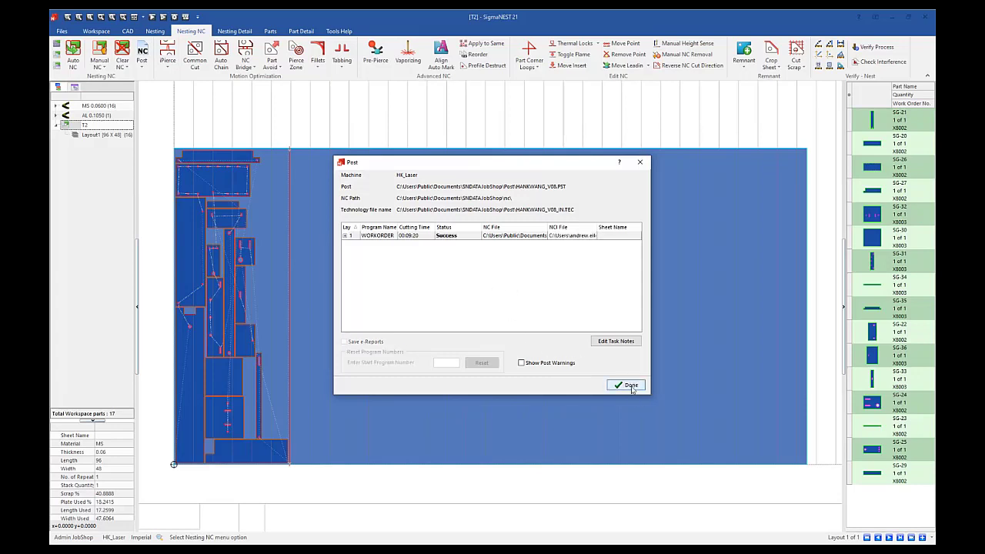
{"action": "left_click", "coordinate": [628, 386]}
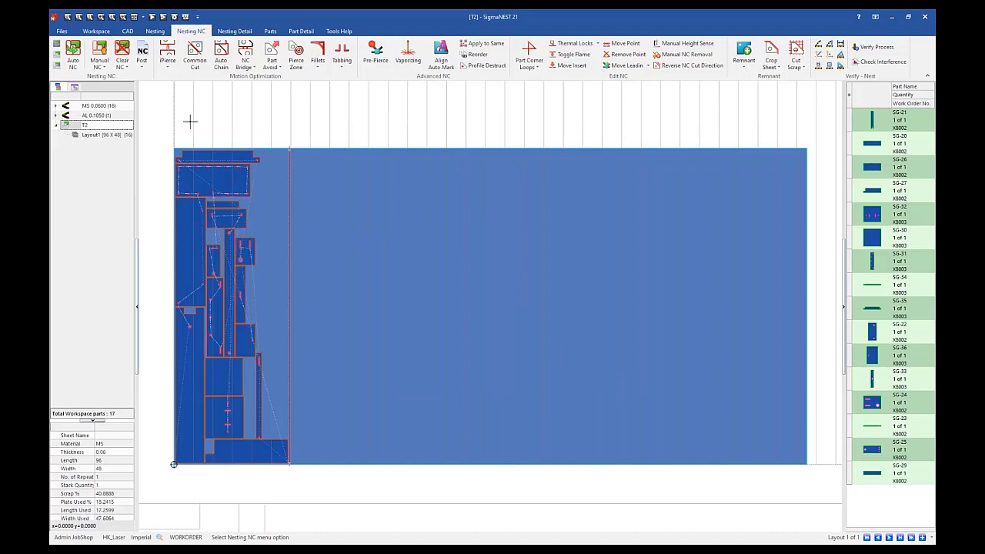
Step: Return to the workspace and check the status and in-process quantities of the work orders
{"action": "left_click", "coordinate": [92, 31]}
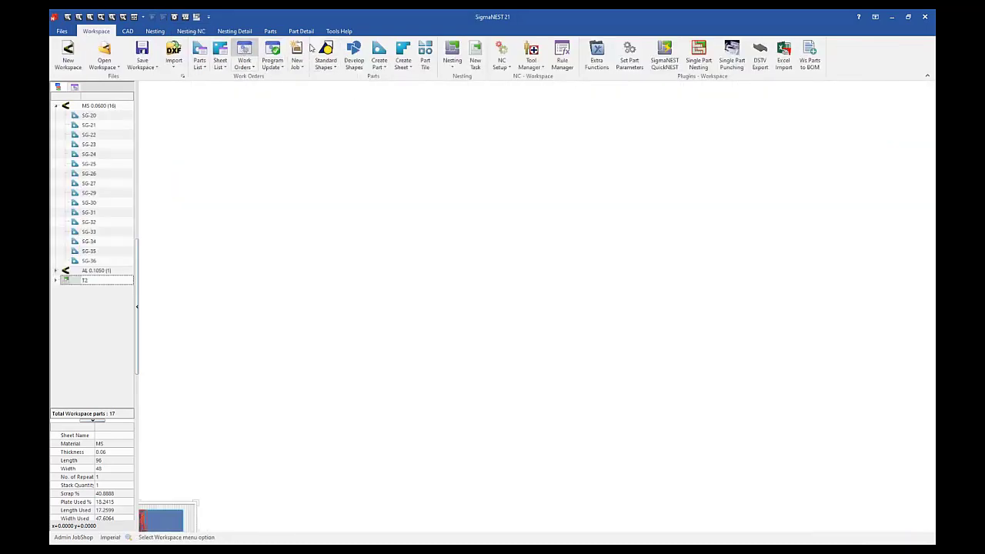
{"action": "left_click", "coordinate": [242, 49]}
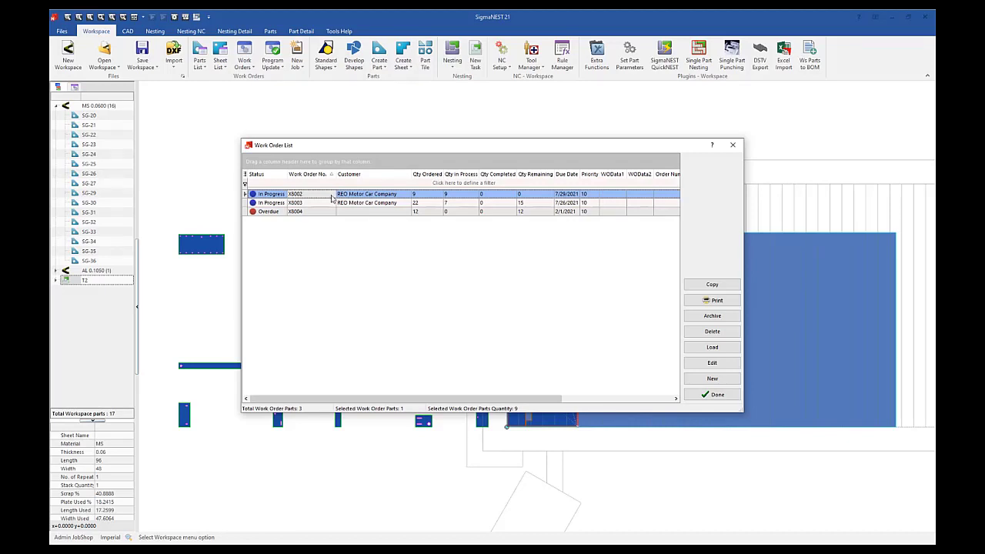
{"action": "left_click", "coordinate": [733, 147]}
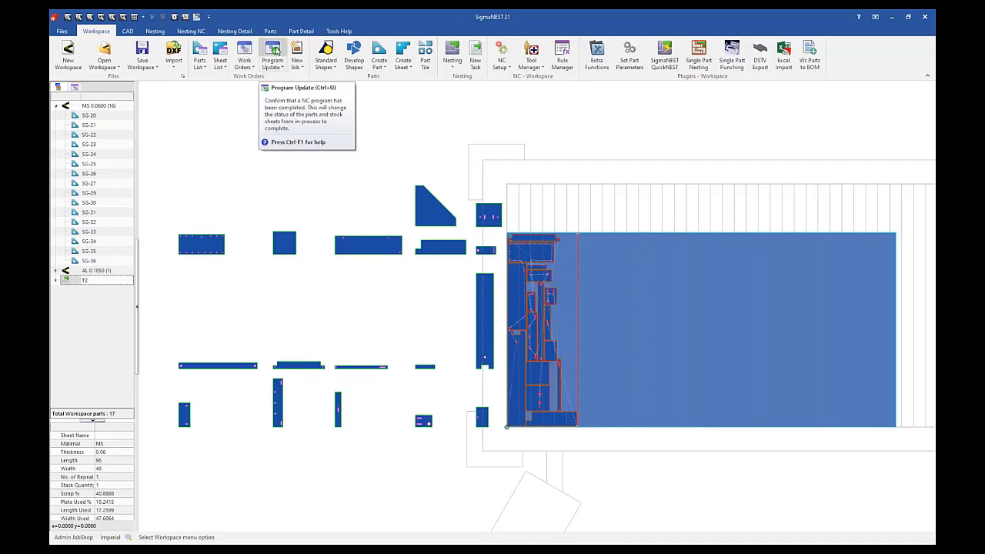
Step: Mark the posted WORKORDER program as completed with Program Update
{"action": "left_click", "coordinate": [274, 52]}
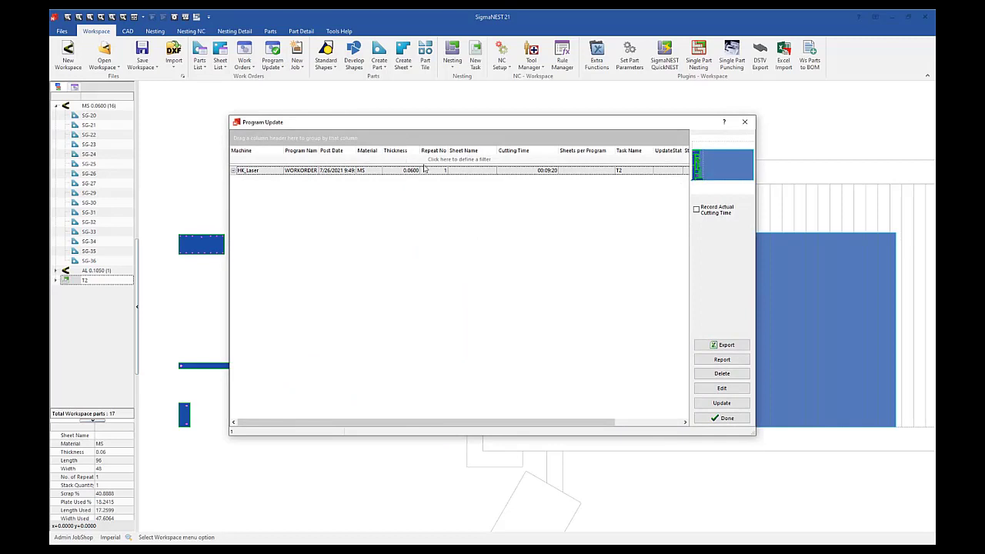
{"action": "left_click", "coordinate": [260, 174]}
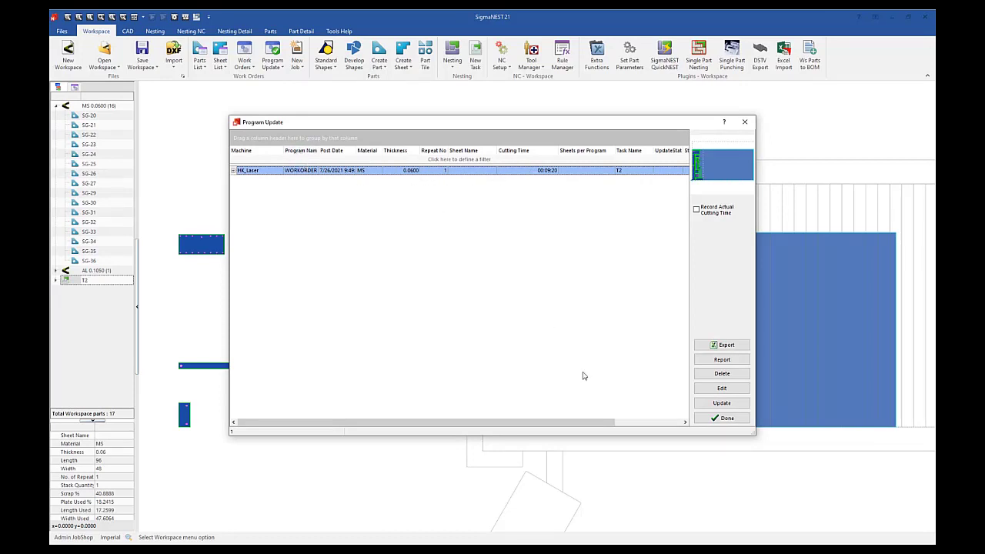
{"action": "left_click", "coordinate": [716, 404]}
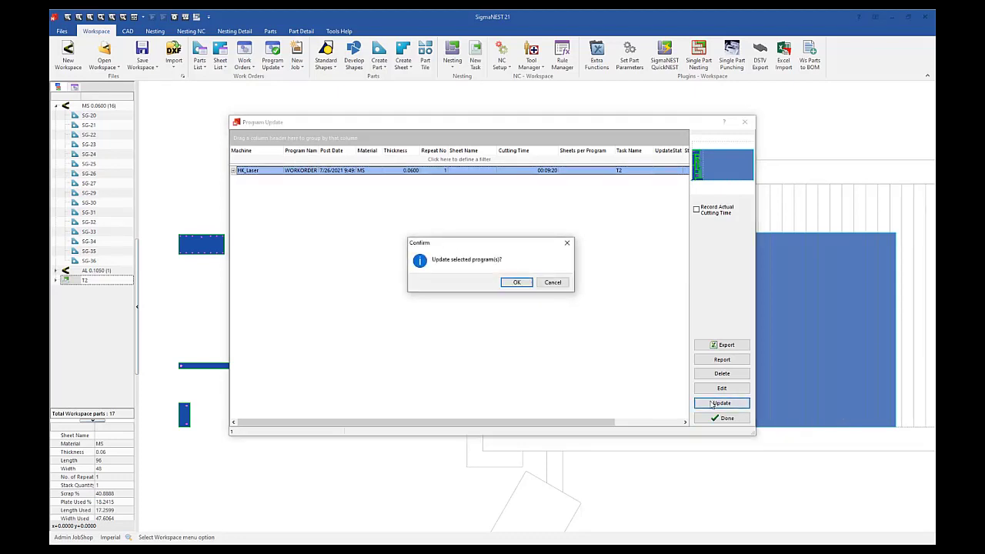
{"action": "left_click", "coordinate": [517, 282]}
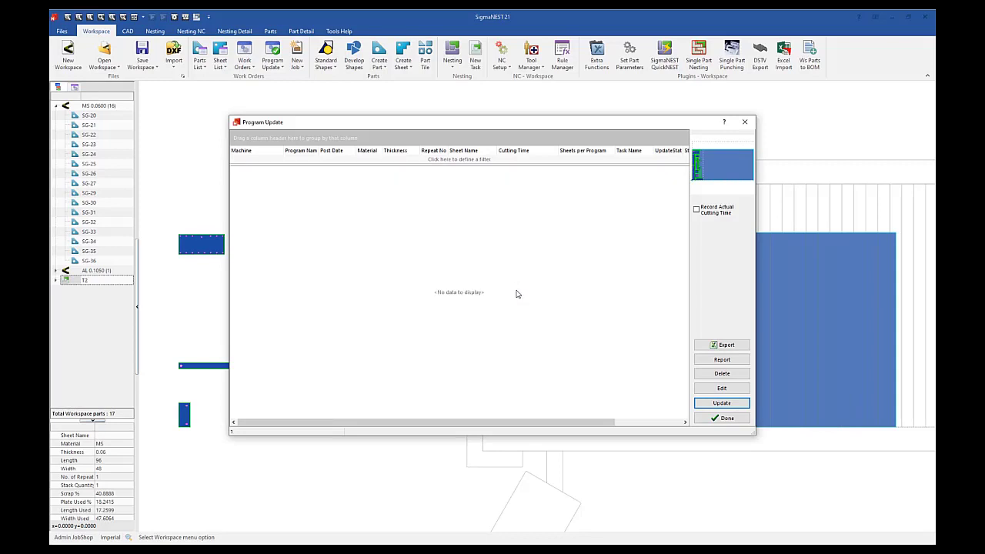
{"action": "left_click", "coordinate": [713, 422]}
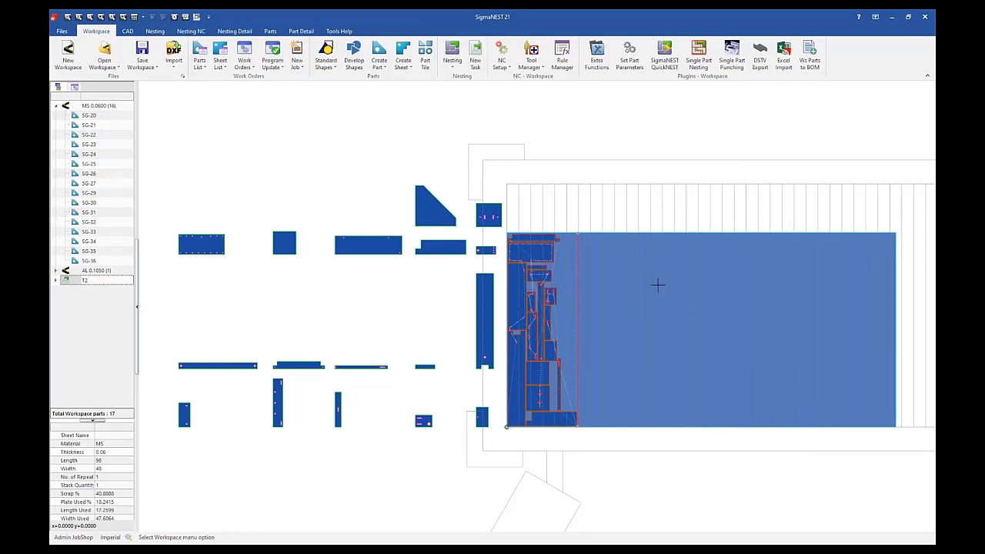
Step: Check the work order statuses after the program update, widening the Status column to read the full text
{"action": "left_click", "coordinate": [241, 54]}
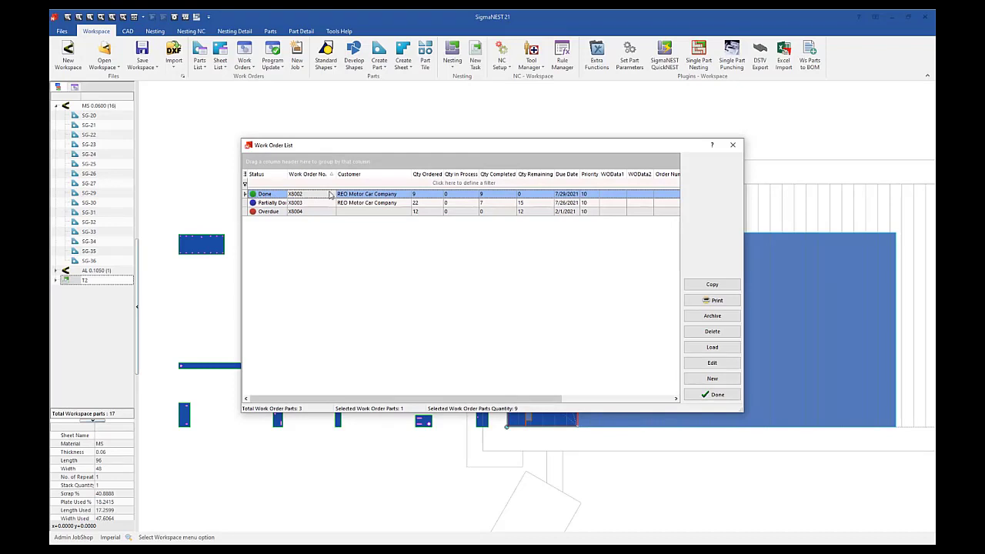
{"action": "left_click", "coordinate": [273, 203]}
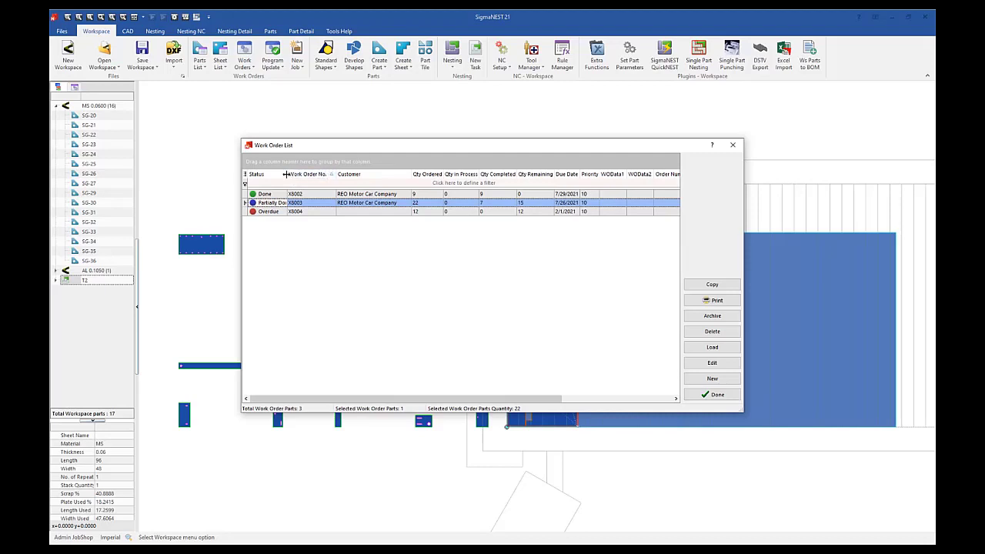
{"action": "left_click_drag", "start_coordinate": [287, 174], "coordinate": [320, 176]}
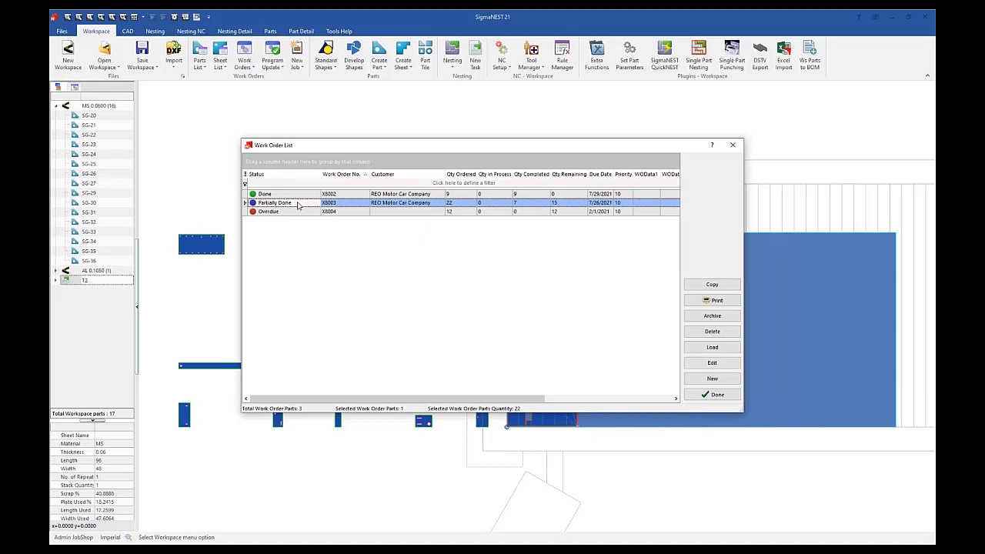
{"action": "left_click", "coordinate": [731, 396]}
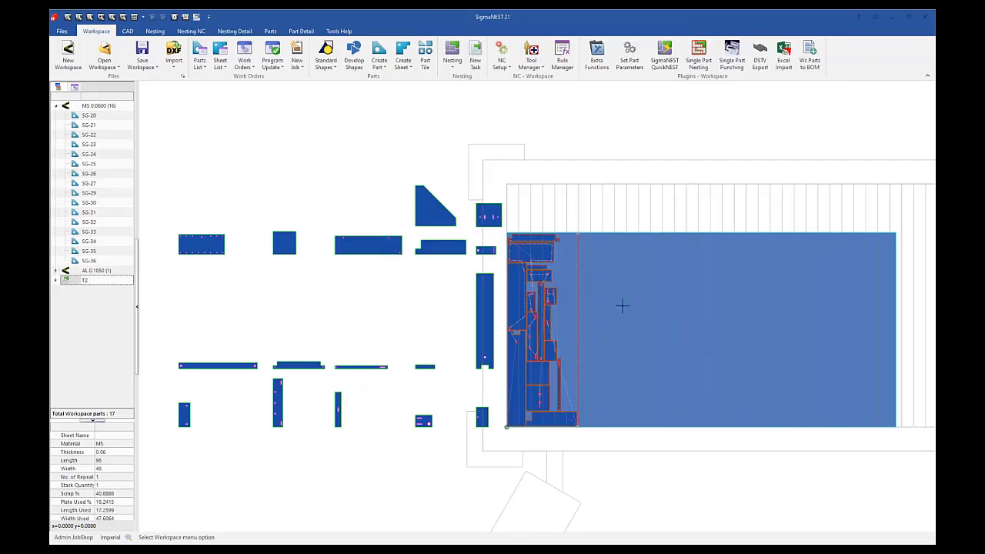
Step: Archive the completed REO Motor Car Company work order using the All Selected option
{"action": "left_click", "coordinate": [245, 48]}
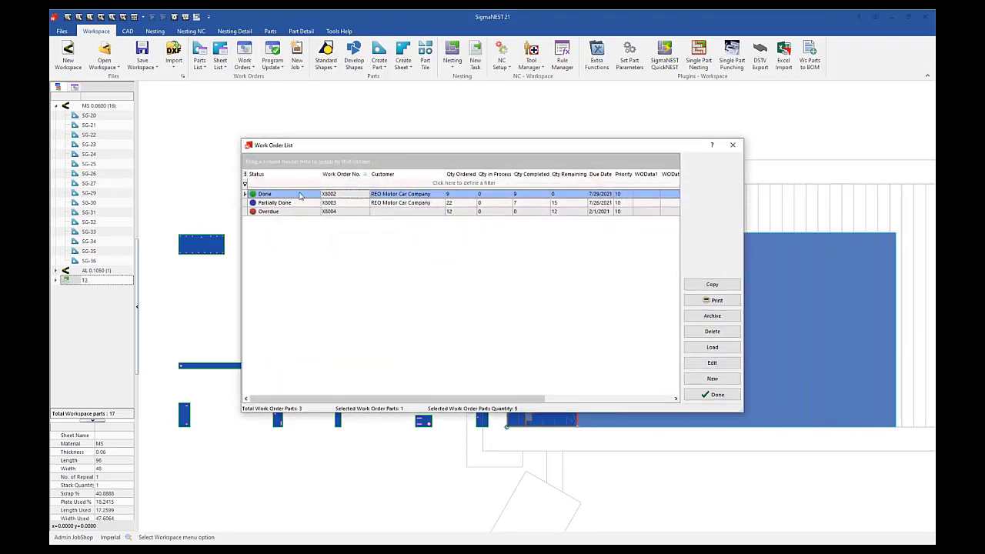
{"action": "left_click", "coordinate": [729, 316]}
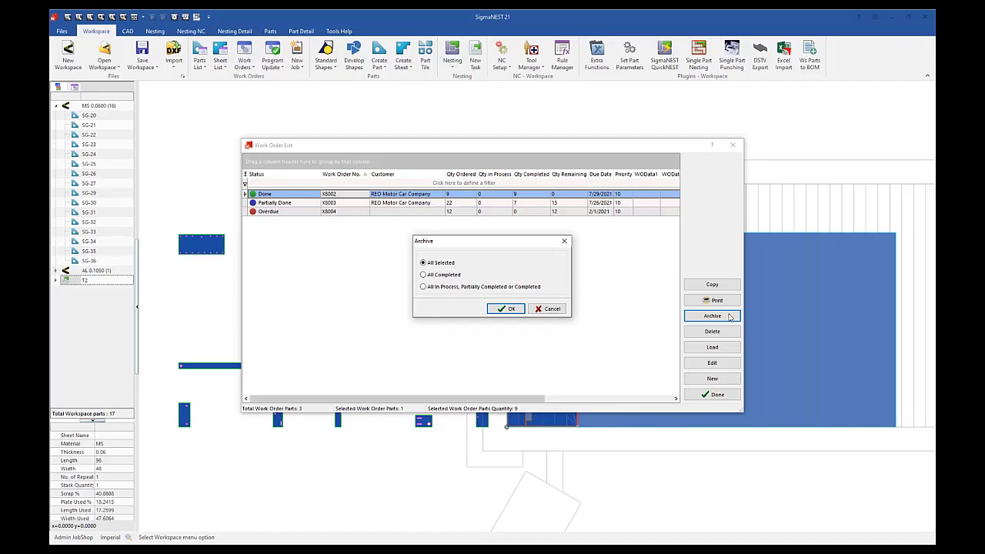
{"action": "left_click", "coordinate": [505, 308]}
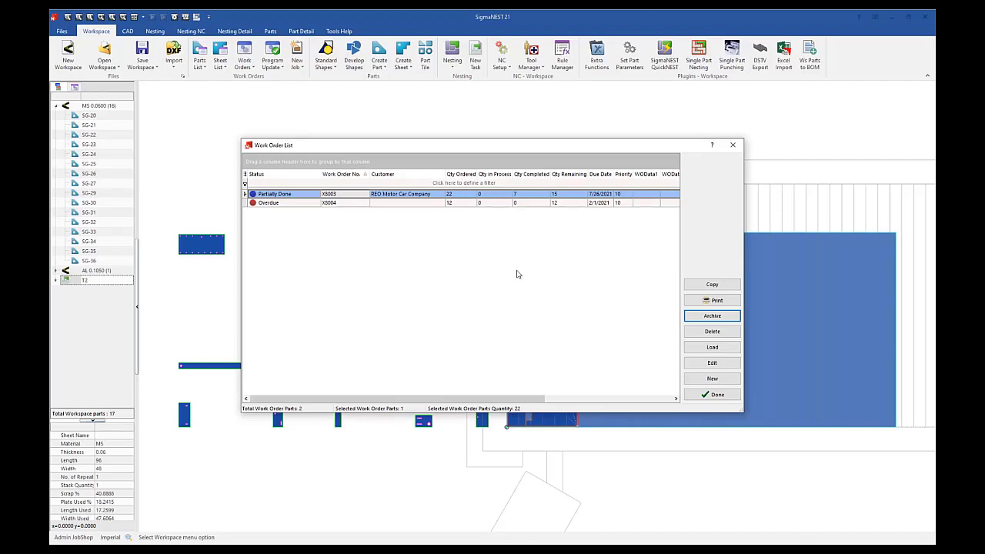
{"action": "left_click", "coordinate": [733, 144]}
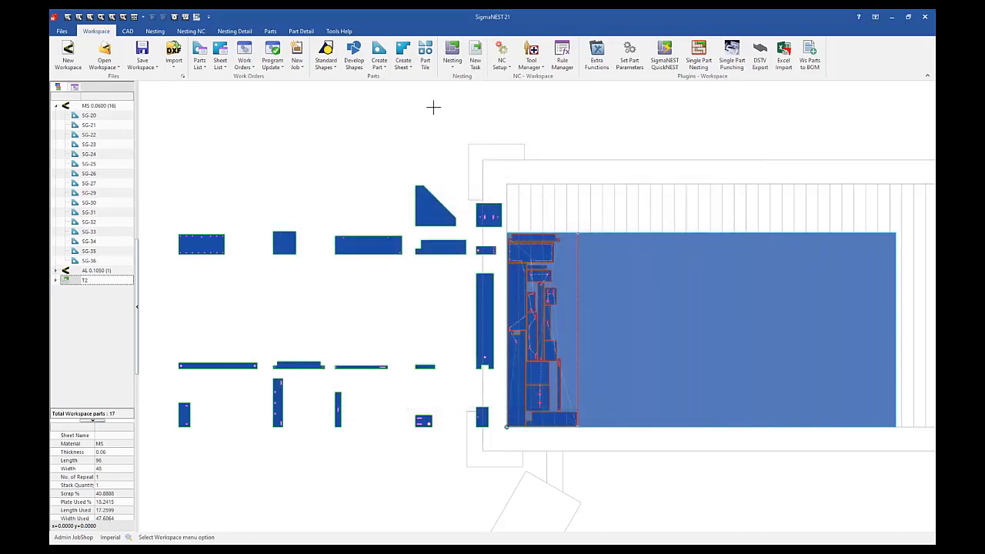
Step: Examine the archived work order's dates and customer, plus the parts and program details recorded under program WORKORDER
{"action": "left_click", "coordinate": [246, 65]}
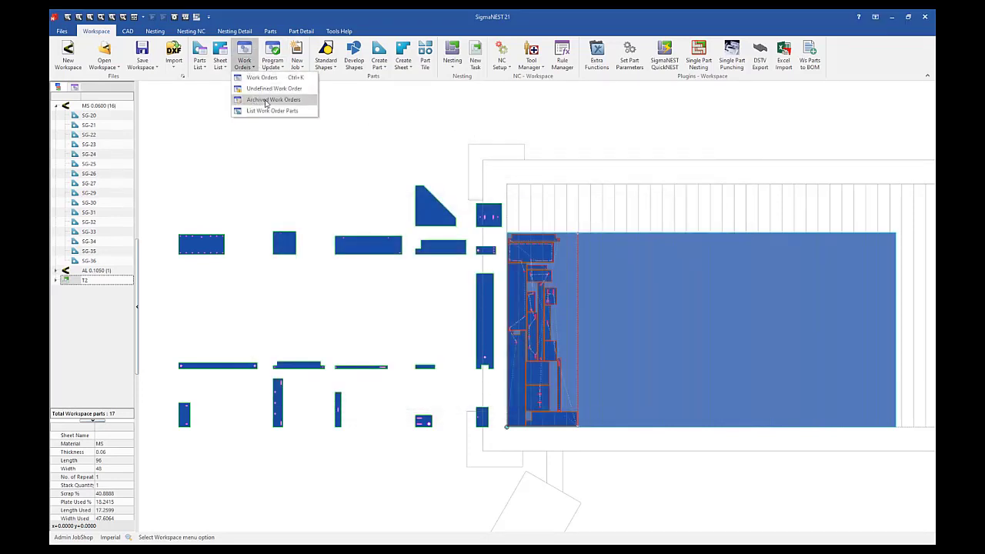
{"action": "left_click", "coordinate": [265, 102]}
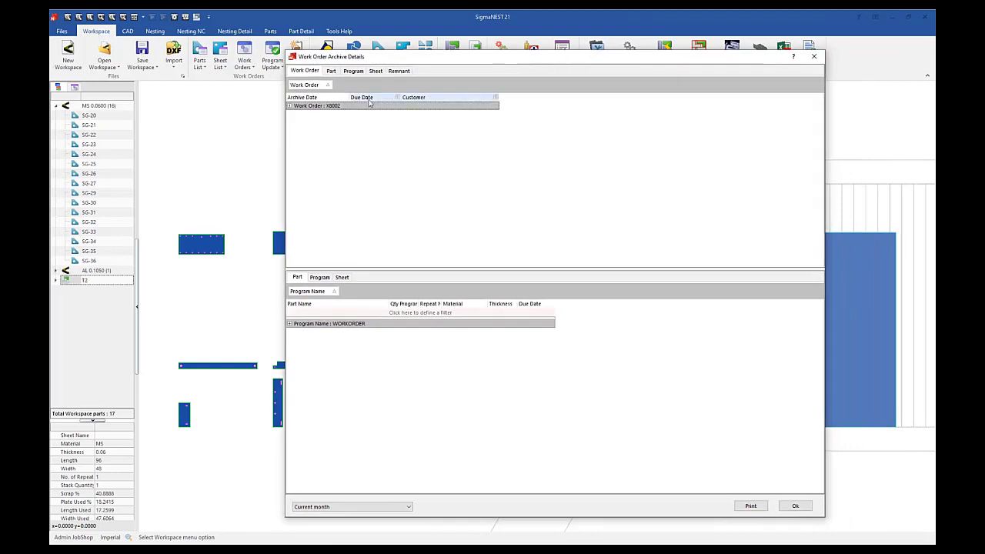
{"action": "left_click", "coordinate": [290, 106]}
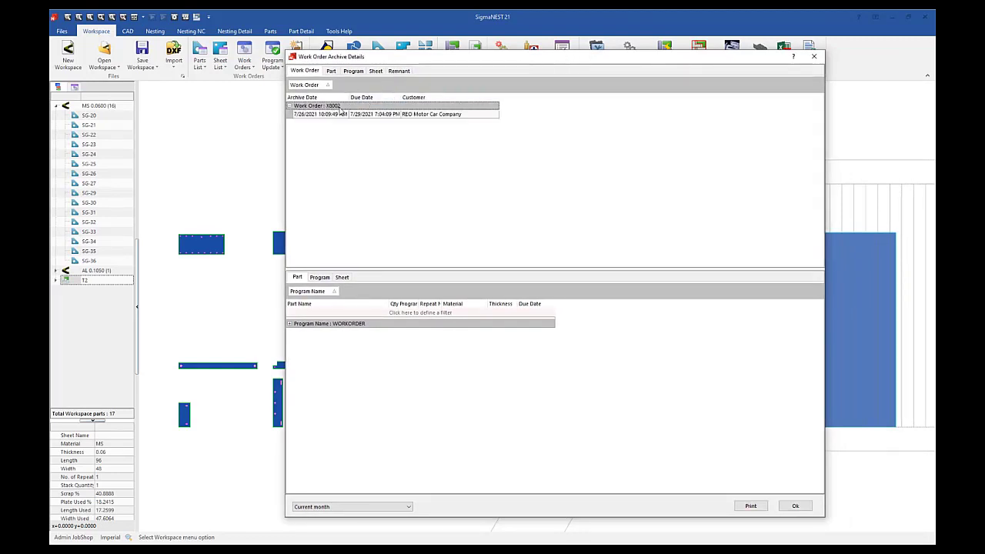
{"action": "left_click", "coordinate": [350, 325]}
{"action": "left_click", "coordinate": [290, 324]}
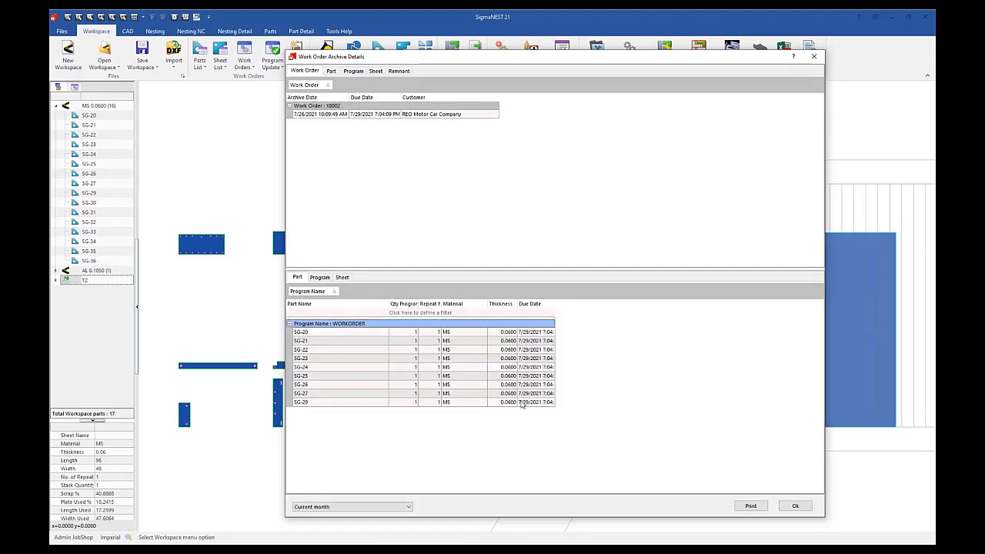
{"action": "left_click", "coordinate": [319, 278]}
{"action": "left_click", "coordinate": [290, 324]}
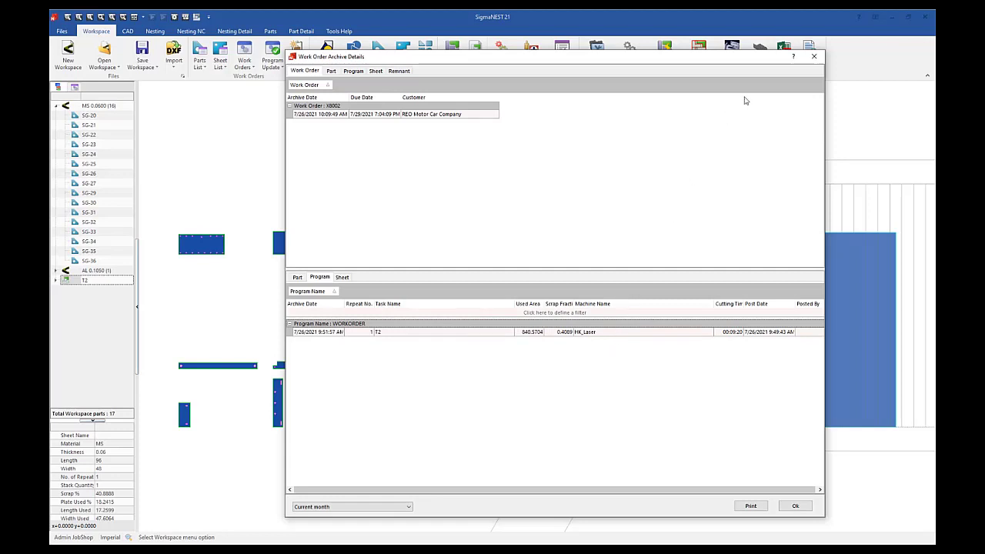
{"action": "left_click", "coordinate": [813, 56]}
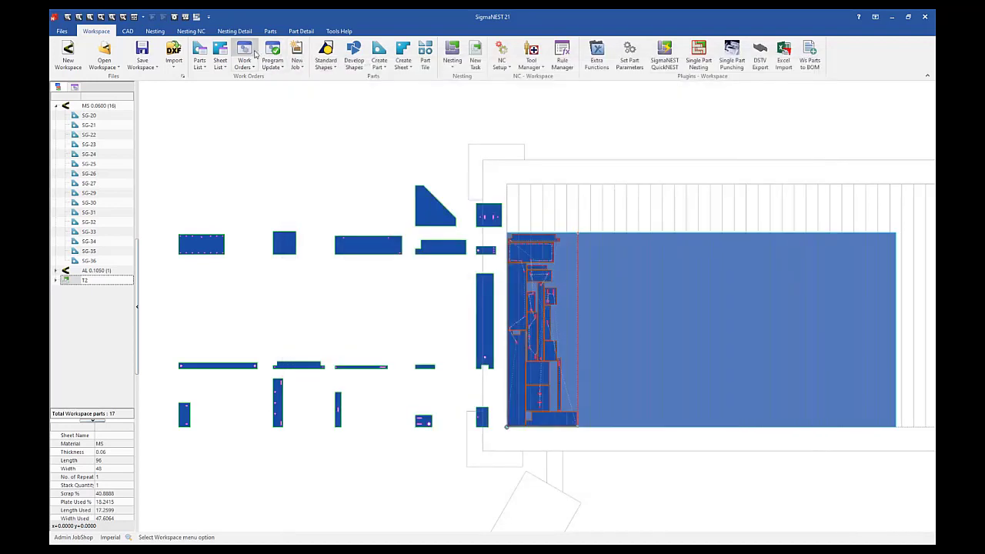
Step: Reopen the list of active work orders
{"action": "left_click", "coordinate": [244, 55]}
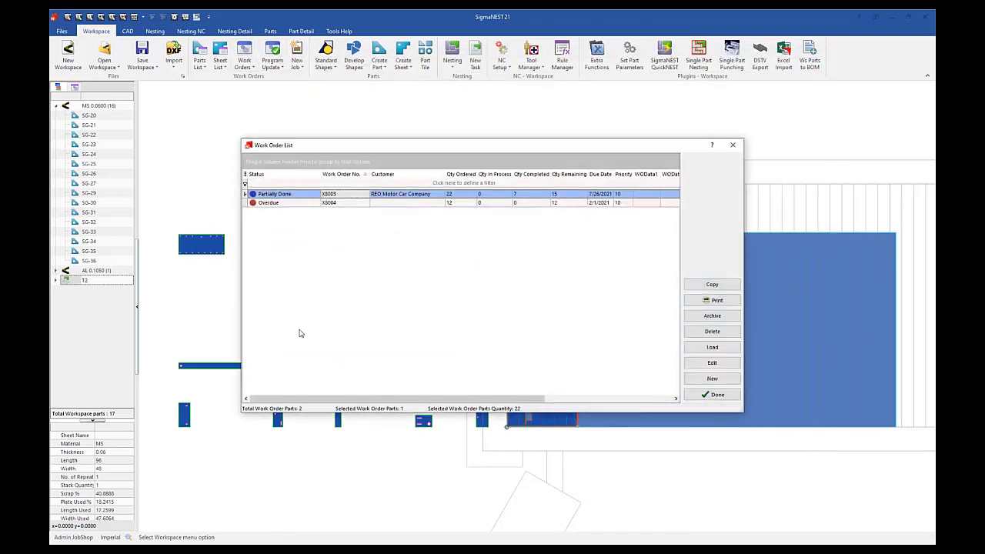